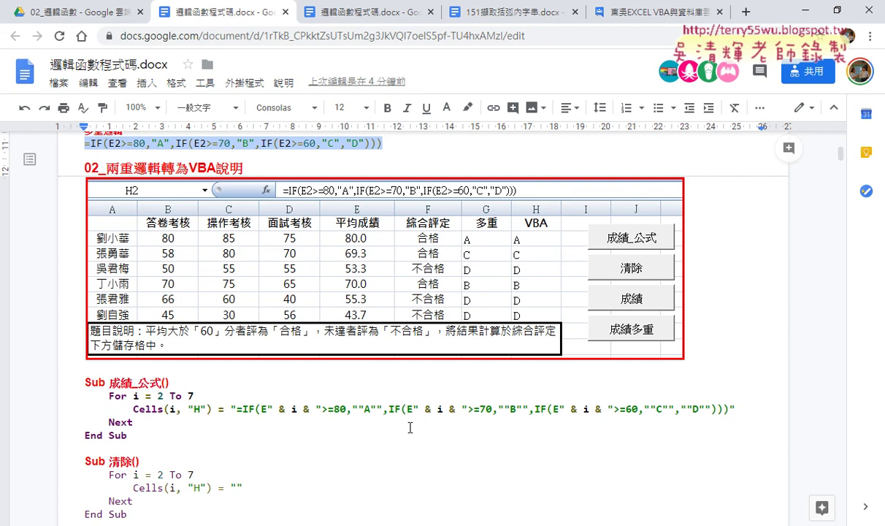
# Leave the Google Docs code notes and bring up the 02邏輯函數.xls workbook's IF sheet
pyautogui.click(355, 418)
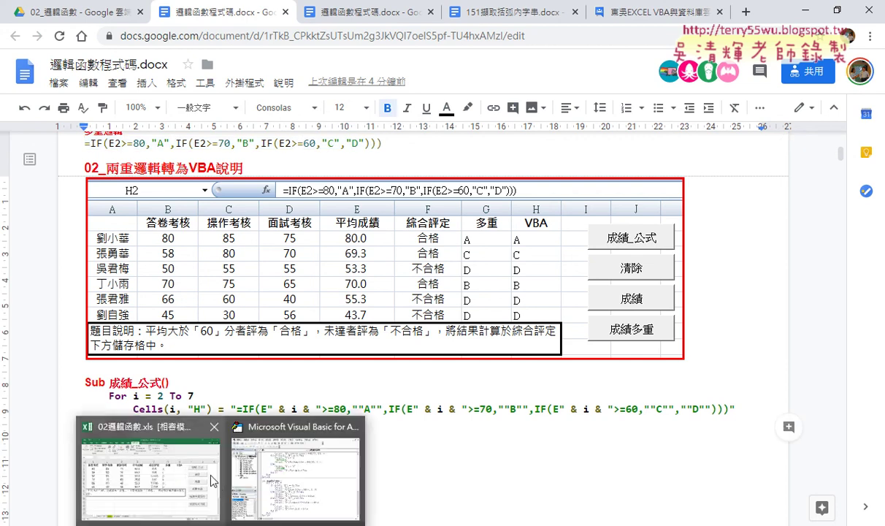
pyautogui.click(199, 449)
pyautogui.click(776, 295)
pyautogui.click(833, 256)
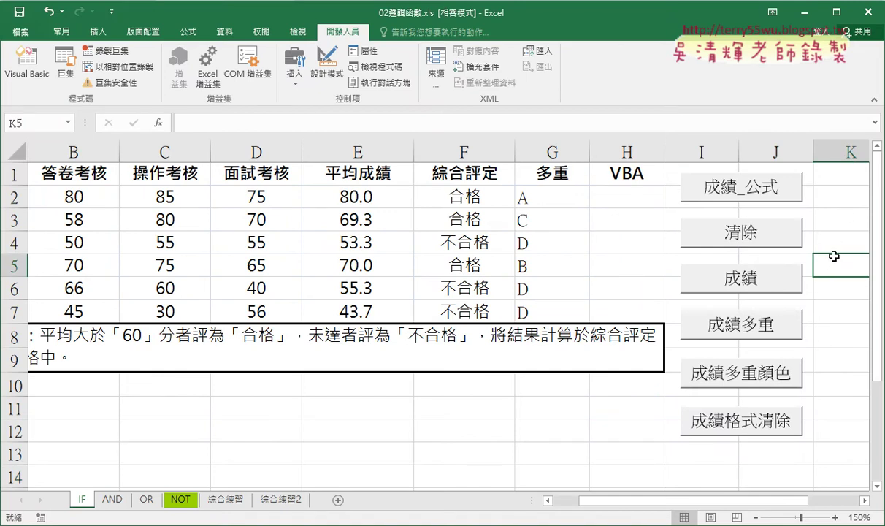
pyautogui.click(843, 188)
pyautogui.click(847, 175)
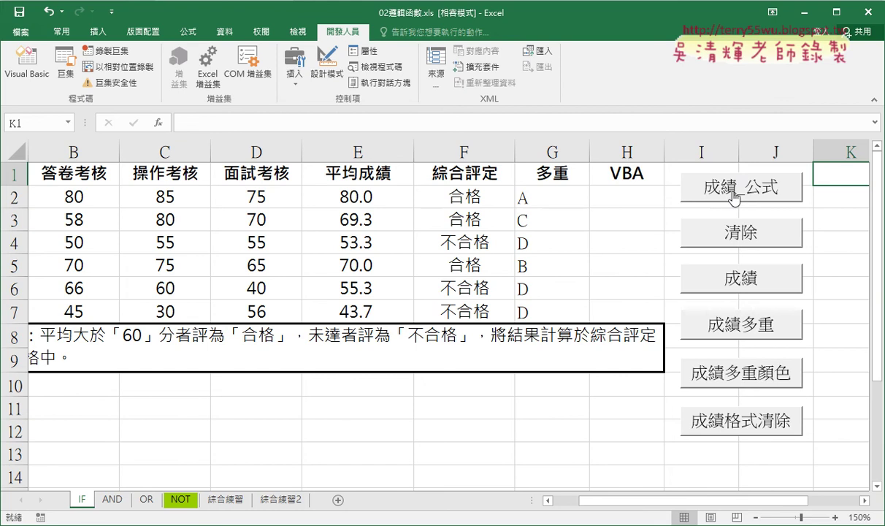
# Inspect empty column H and the pass/fail and nested IF formulas in F2 and G2
pyautogui.click(620, 140)
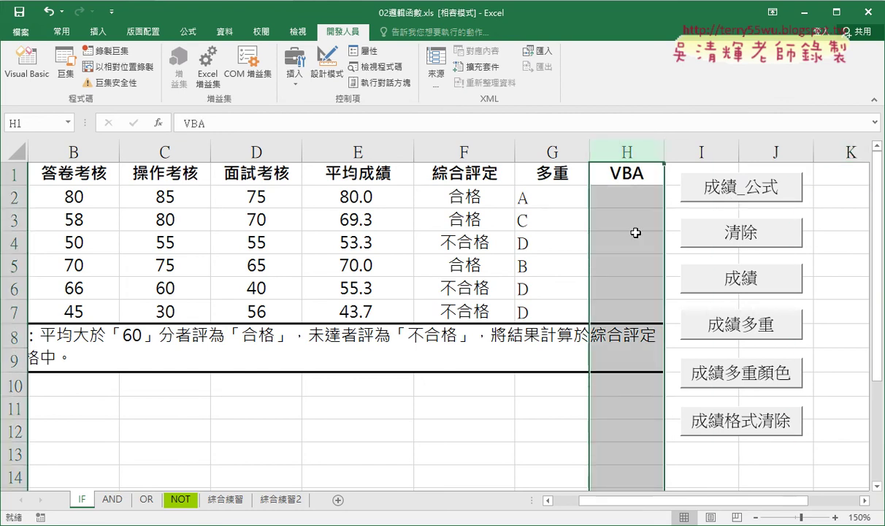
pyautogui.click(628, 198)
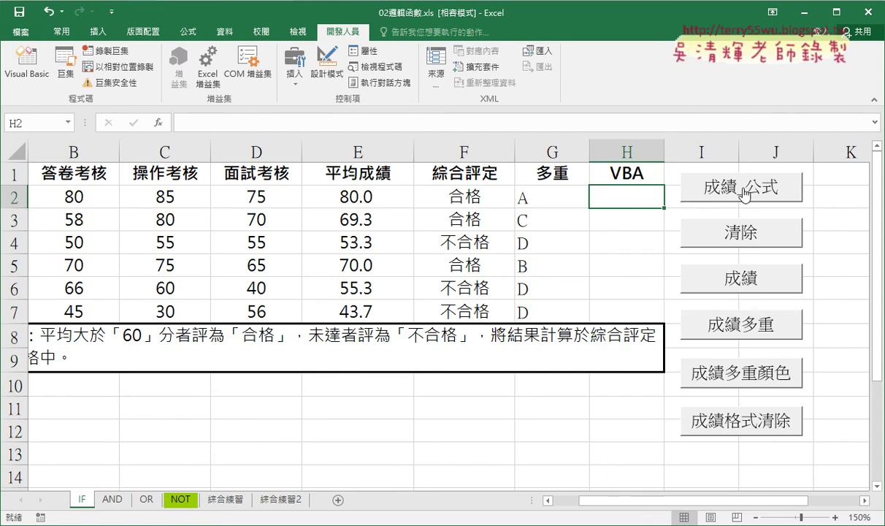
pyautogui.click(566, 202)
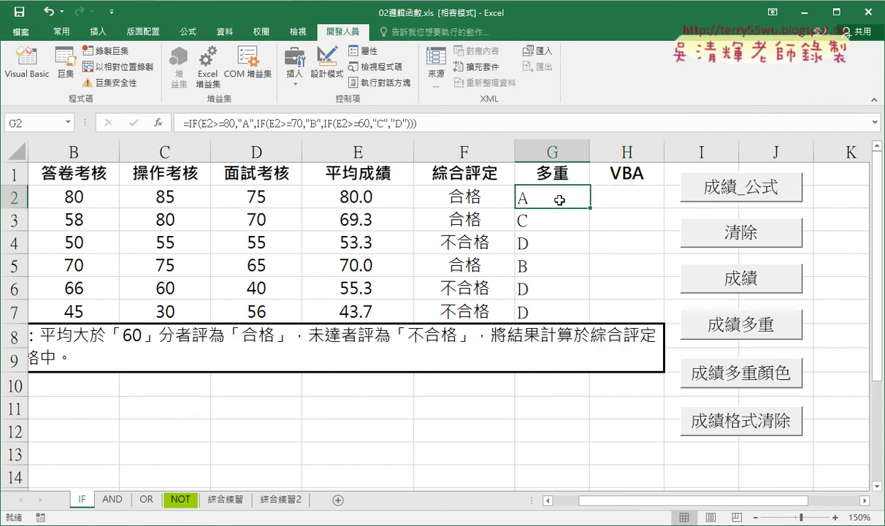
pyautogui.click(468, 196)
pyautogui.click(524, 193)
# Run the 成績_公式 macro so H2:H7 shows grades A, C, D, B, D, D
pyautogui.click(815, 246)
pyautogui.click(719, 188)
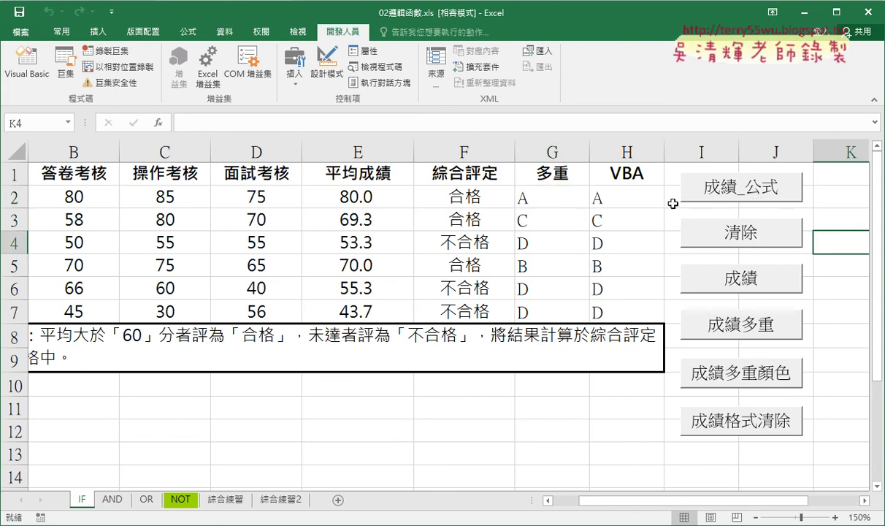
pyautogui.click(518, 191)
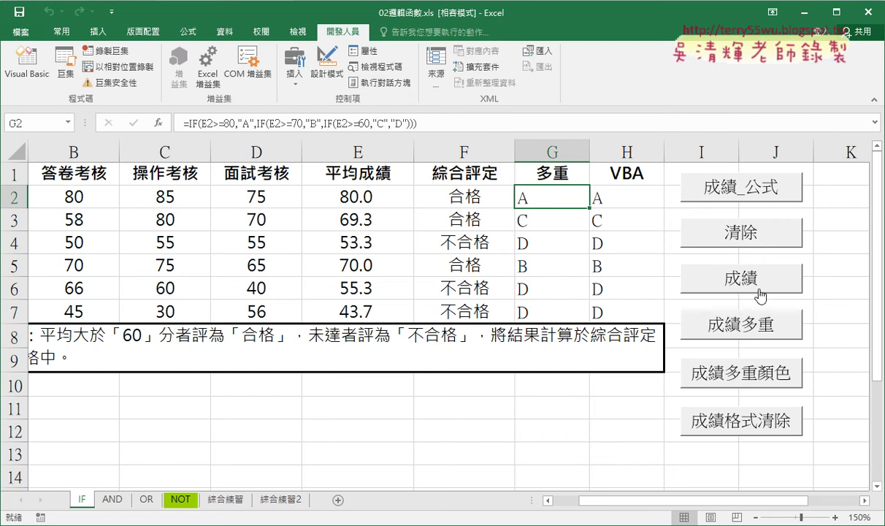
# Open the Visual Basic for Applications editor for the workbook
pyautogui.click(37, 75)
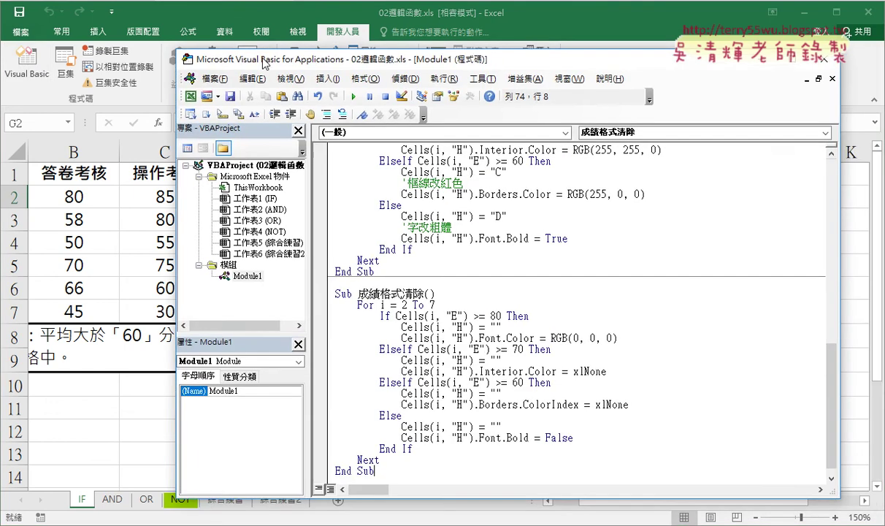
pyautogui.scroll(5, 351, 259)
pyautogui.scroll(10, 351, 259)
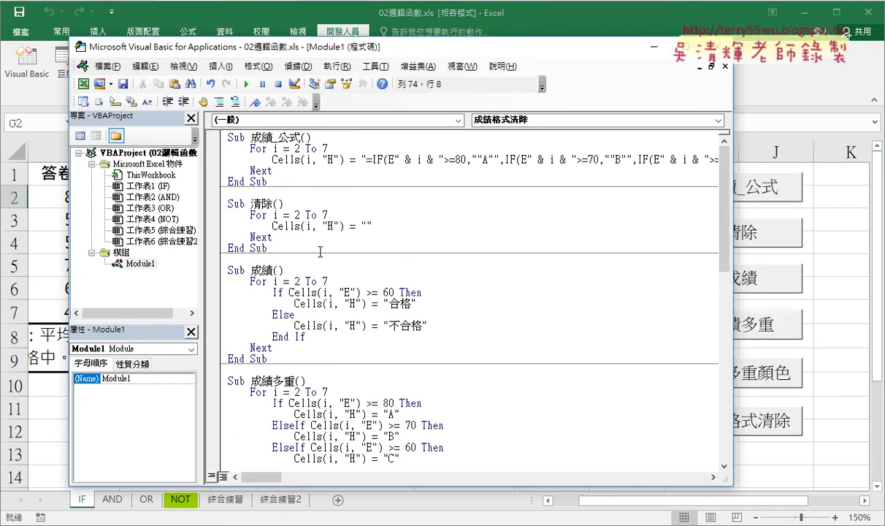
# Insert a new empty Module2 into the project and reopen Module1's code
pyautogui.rightClick(121, 230)
pyautogui.moveTo(179, 292)
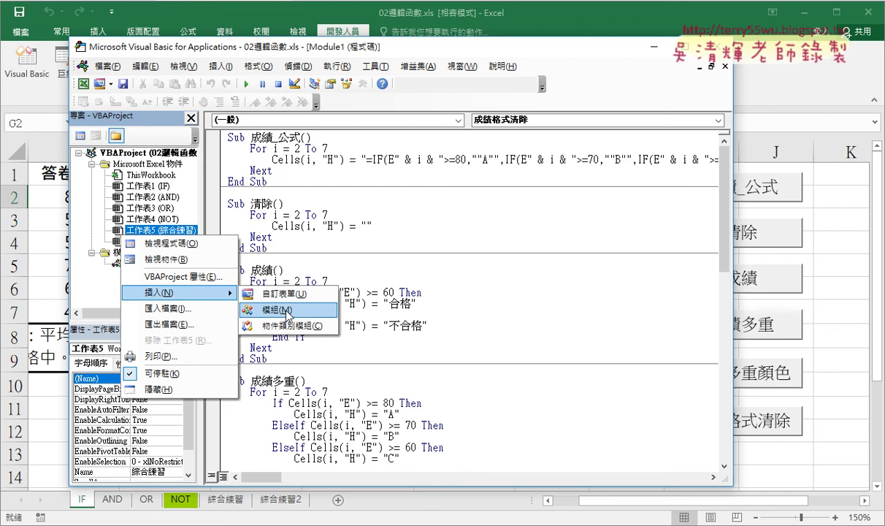
pyautogui.click(287, 310)
pyautogui.click(143, 274)
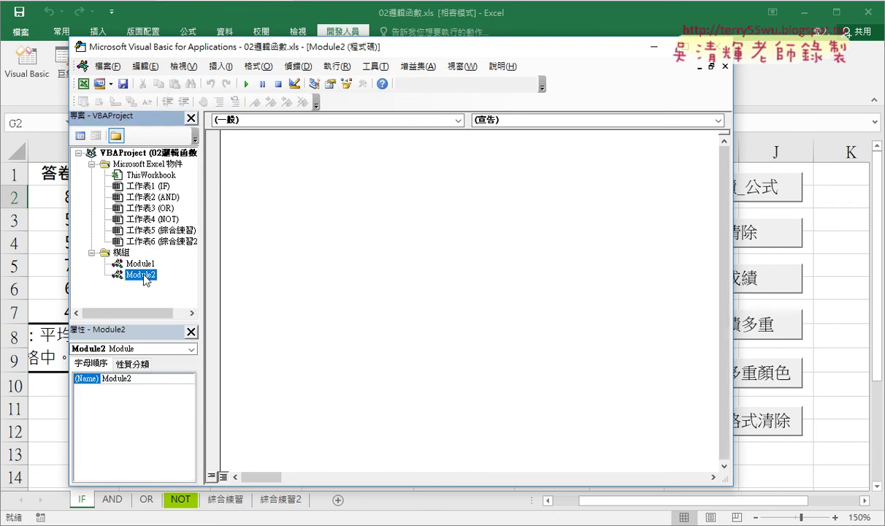
pyautogui.doubleClick(142, 261)
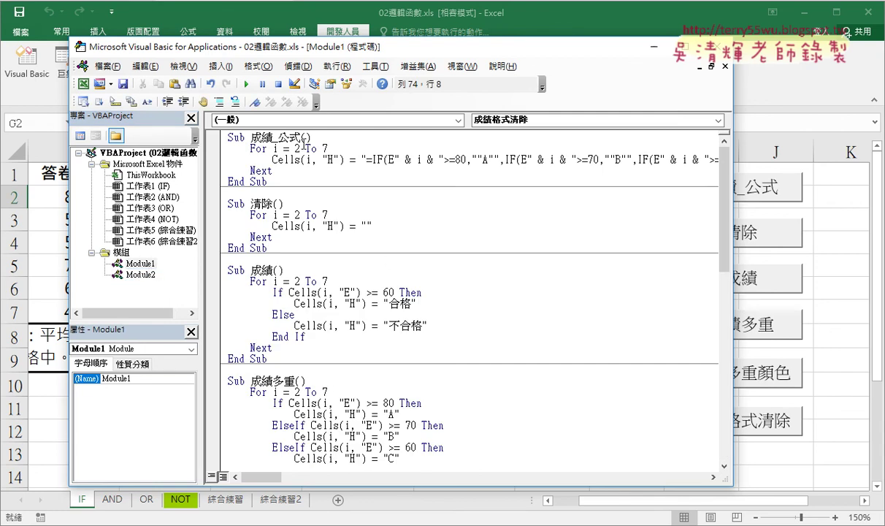
# Delete the 成績_公式 macro body, narrow the editor beside the sheet, then undo to restore the body
pyautogui.moveTo(300, 137); pyautogui.dragTo(304, 180)
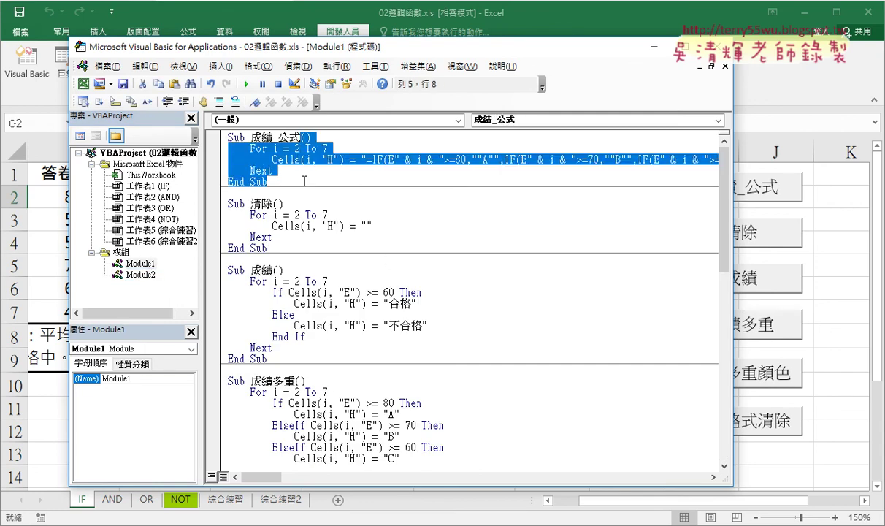
pyautogui.press('Delete')
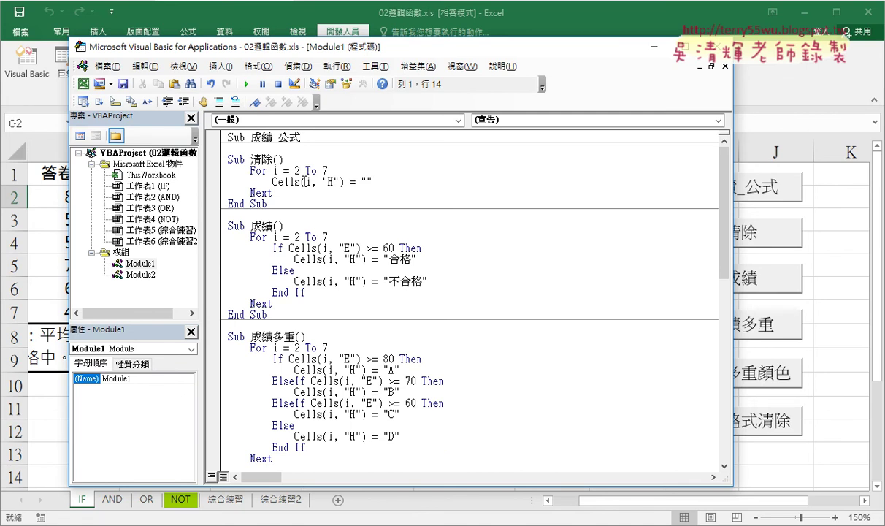
pyautogui.press('Return')
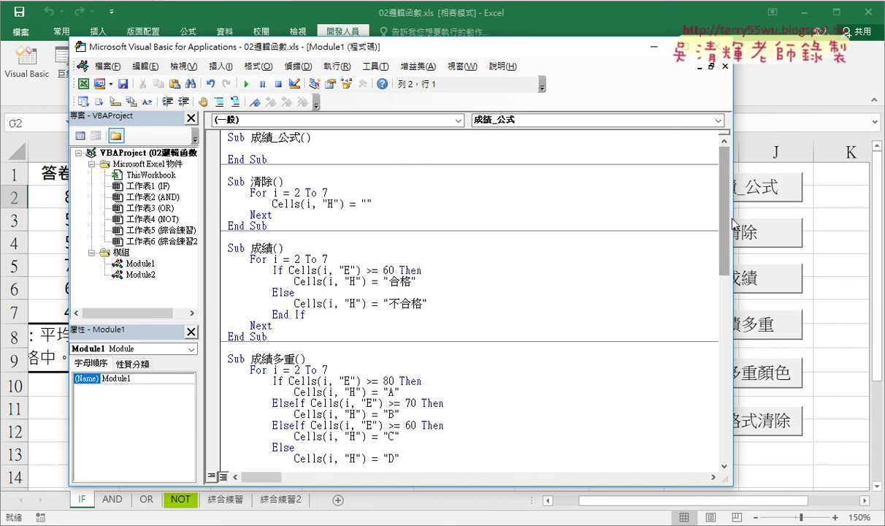
pyautogui.moveTo(732, 219); pyautogui.dragTo(523, 219)
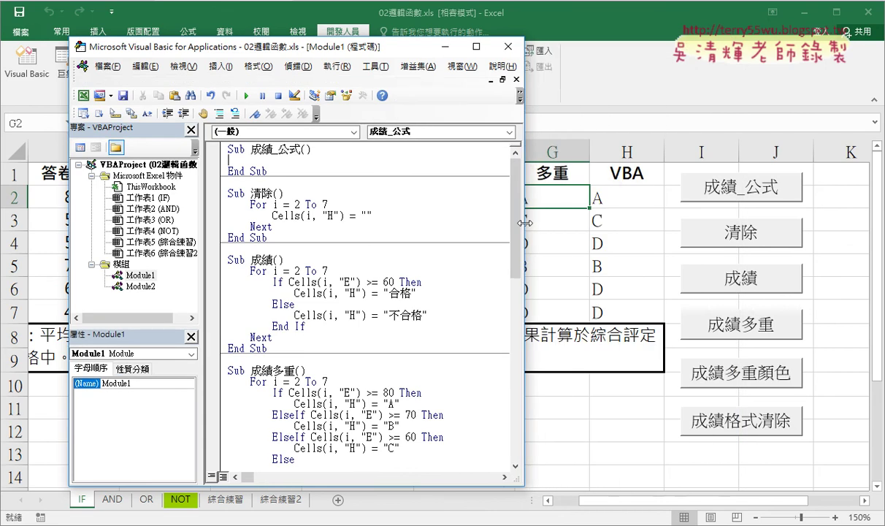
pyautogui.moveTo(359, 53); pyautogui.dragTo(418, 57)
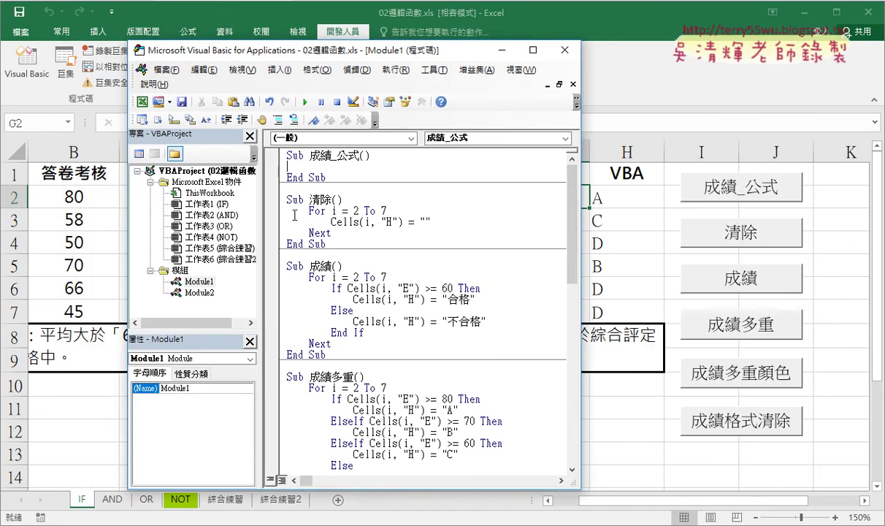
pyautogui.hotkey('ctrl', 'z')
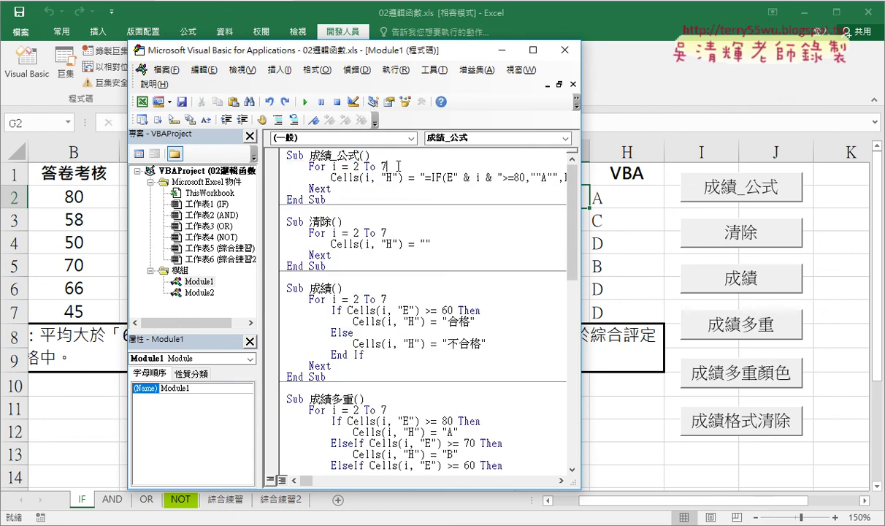
# Highlight the loop range 2 To 7, the Cells(i, "H") target and the row-number concatenation
pyautogui.moveTo(388, 166); pyautogui.dragTo(354, 166)
pyautogui.moveTo(356, 49); pyautogui.dragTo(299, 43)
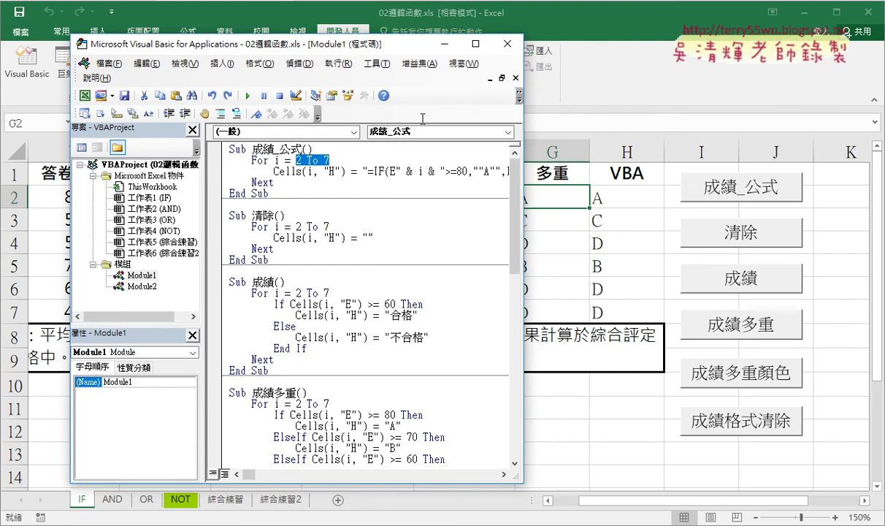
pyautogui.moveTo(274, 171); pyautogui.dragTo(346, 171)
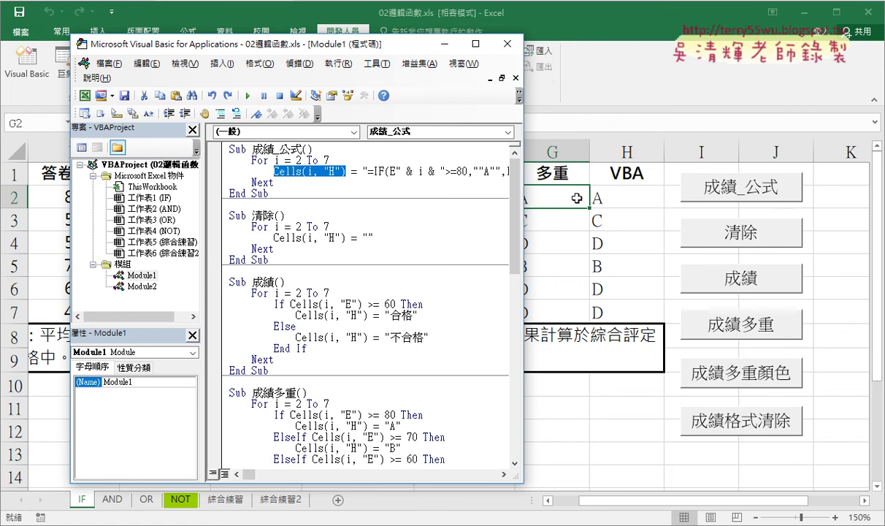
pyautogui.moveTo(368, 171); pyautogui.dragTo(454, 171)
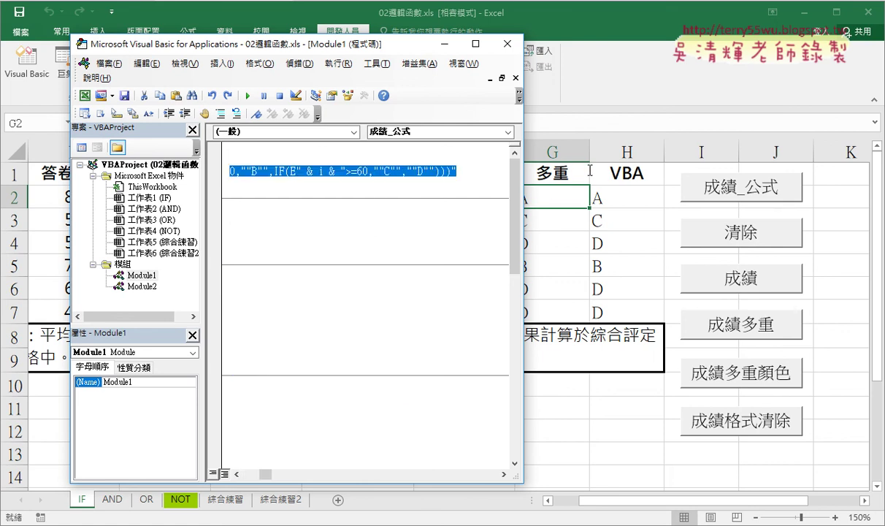
pyautogui.click(250, 473)
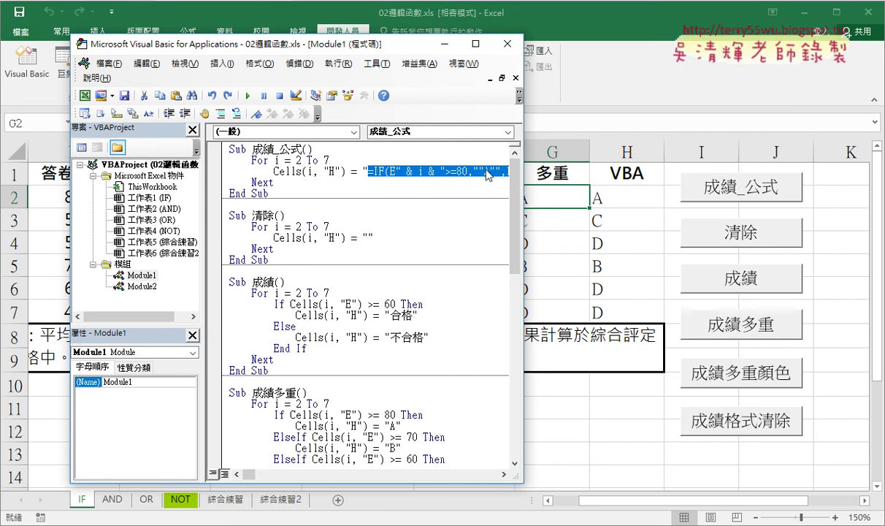
pyautogui.click(448, 180)
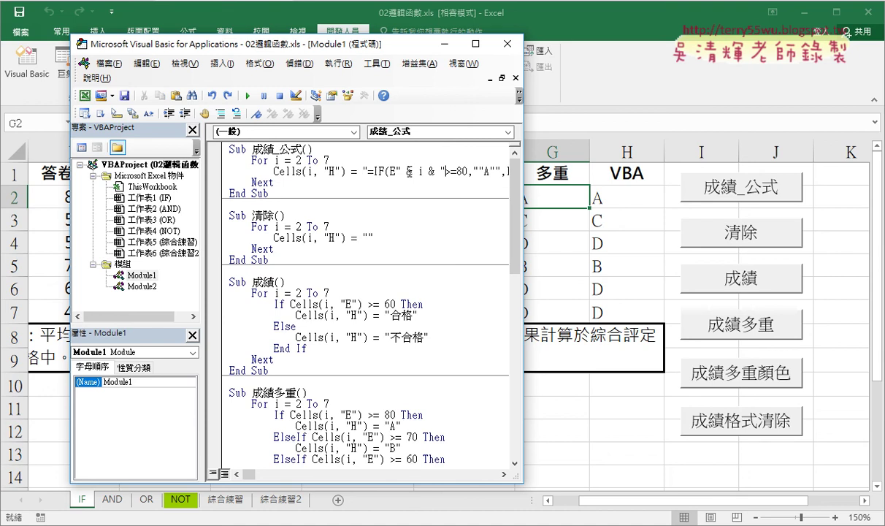
pyautogui.moveTo(396, 171); pyautogui.dragTo(447, 171)
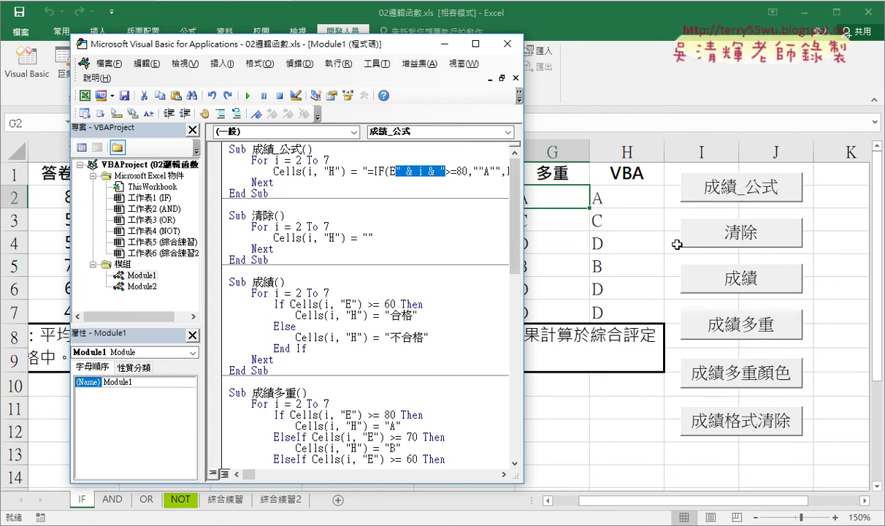
# Clear column H and highlight the empty string assigned in the 清除 procedure
pyautogui.click(727, 243)
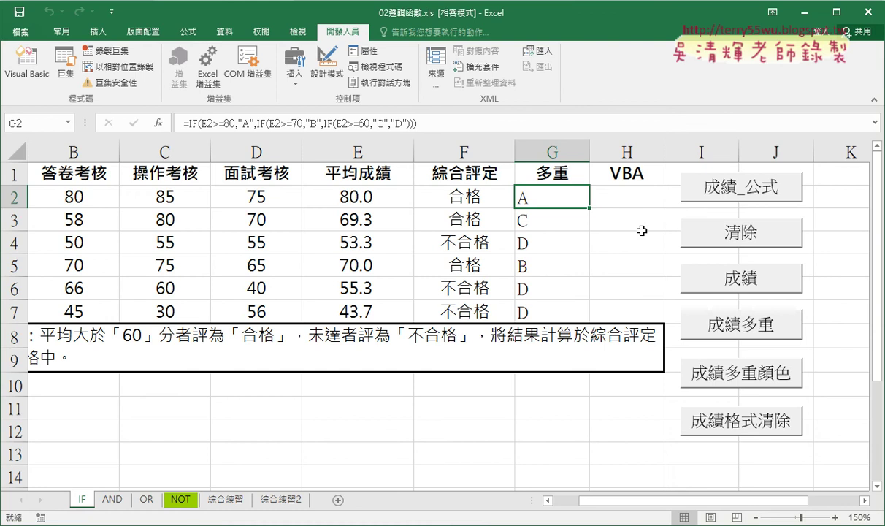
pyautogui.click(27, 62)
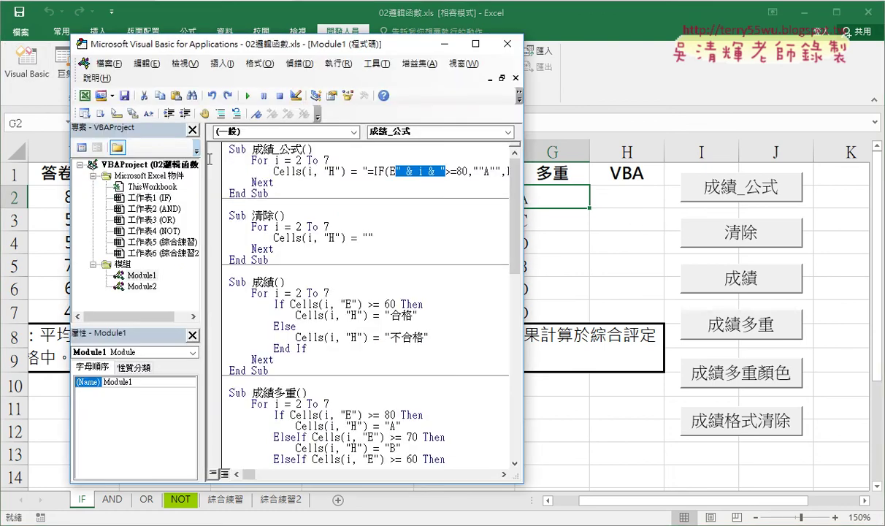
pyautogui.click(372, 239)
pyautogui.moveTo(372, 239); pyautogui.dragTo(364, 240)
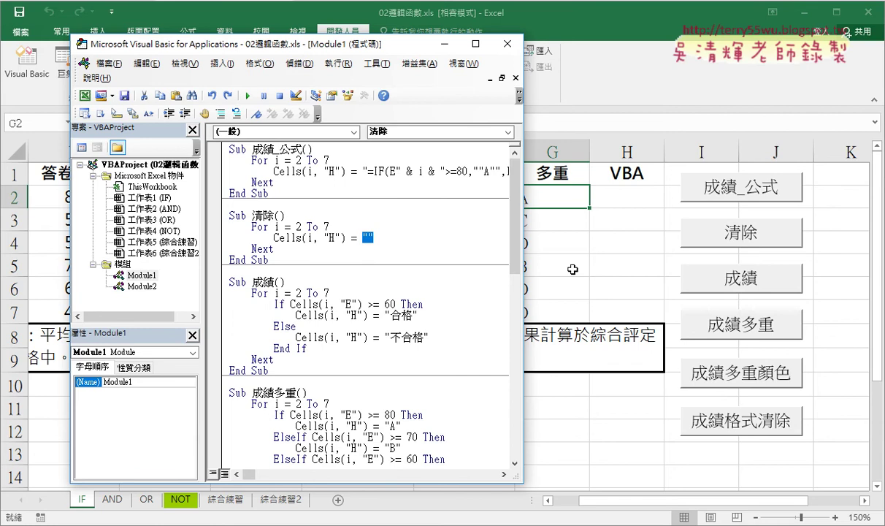
# Test the buttons, filling column H with 合格/不合格, clearing it, then filling grades A–D
pyautogui.click(735, 276)
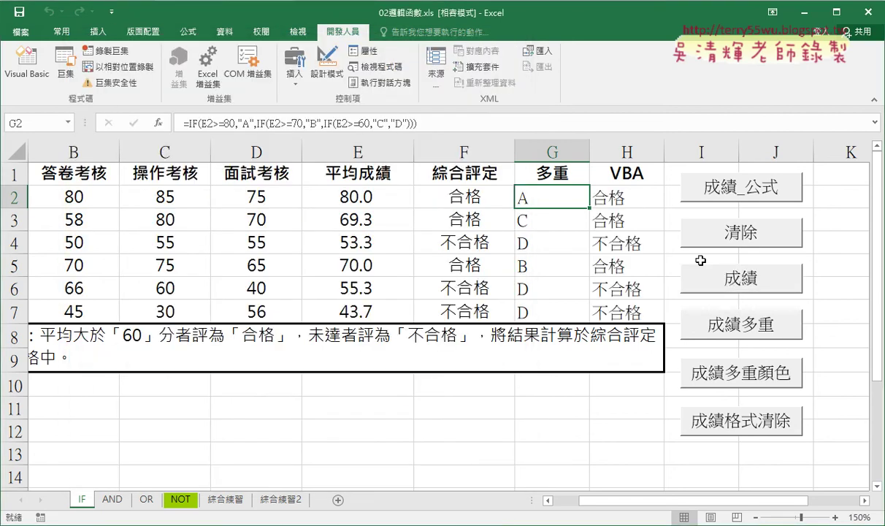
pyautogui.click(735, 233)
pyautogui.click(734, 322)
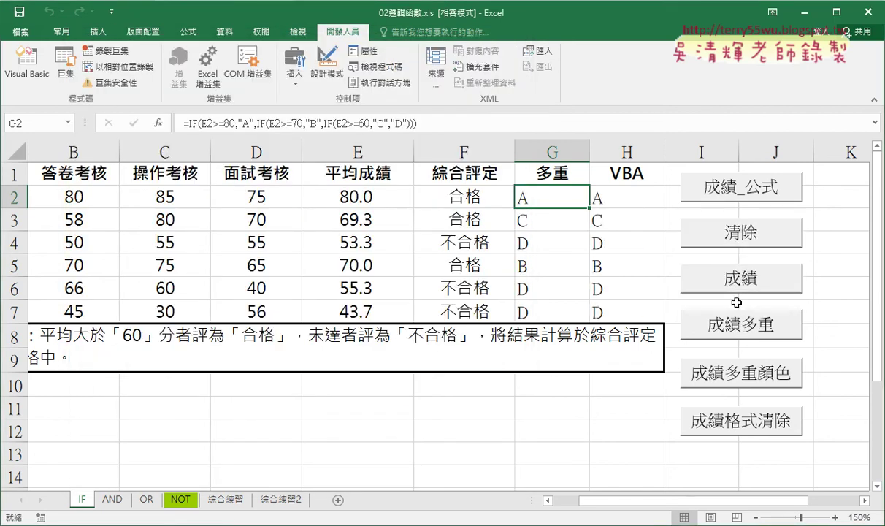
pyautogui.click(734, 277)
pyautogui.click(734, 320)
# Inspect H2, then run 成績_公式 so H2:H7 holds IF formulas giving A, C, D, B, D, D
pyautogui.click(616, 201)
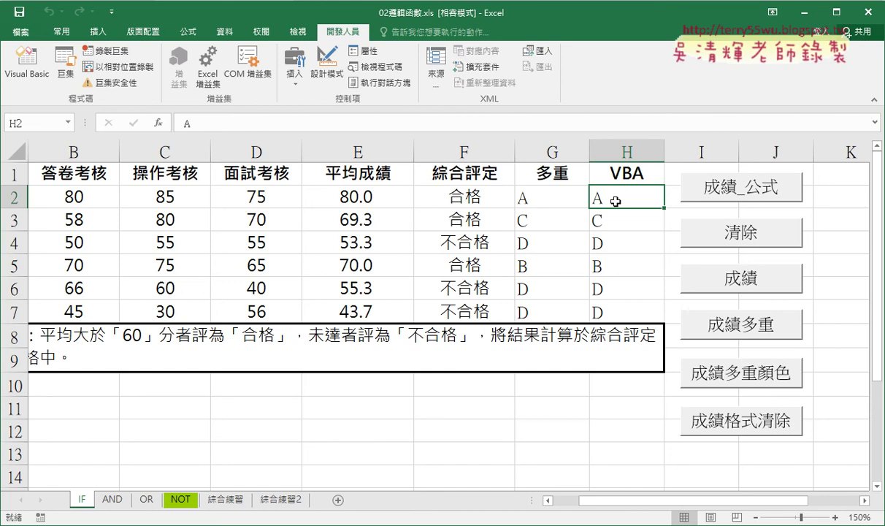
pyautogui.moveTo(783, 205); pyautogui.dragTo(716, 209)
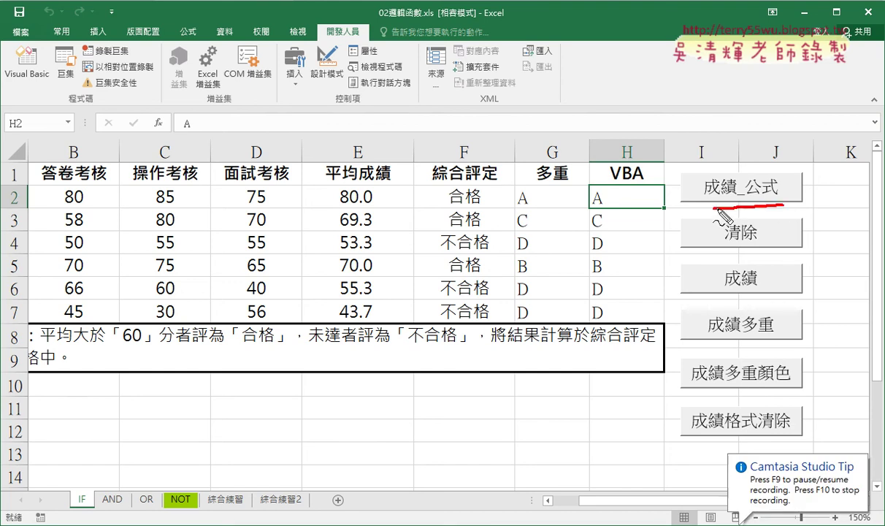
pyautogui.moveTo(610, 183); pyautogui.dragTo(619, 192)
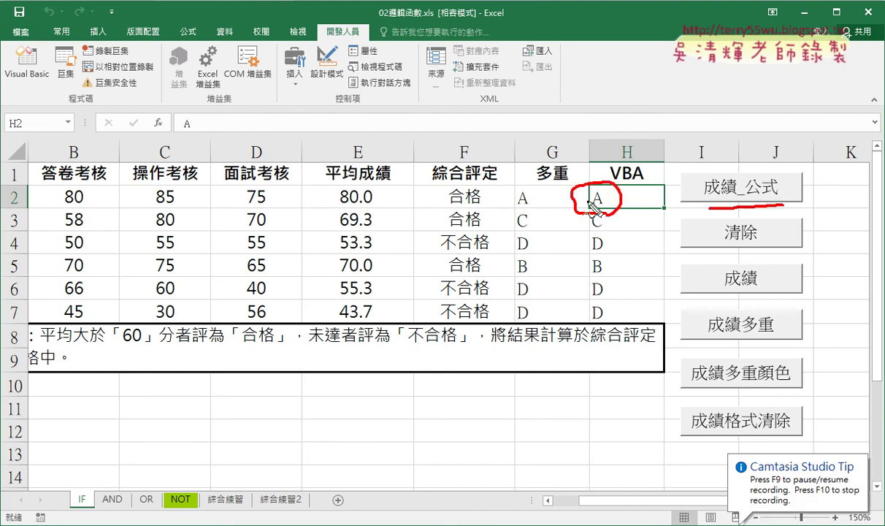
pyautogui.moveTo(730, 335)
pyautogui.mouseDown()
pyautogui.moveTo(679, 321)
pyautogui.moveTo(701, 315)
pyautogui.moveTo(655, 245)
pyautogui.moveTo(663, 235)
pyautogui.mouseUp()
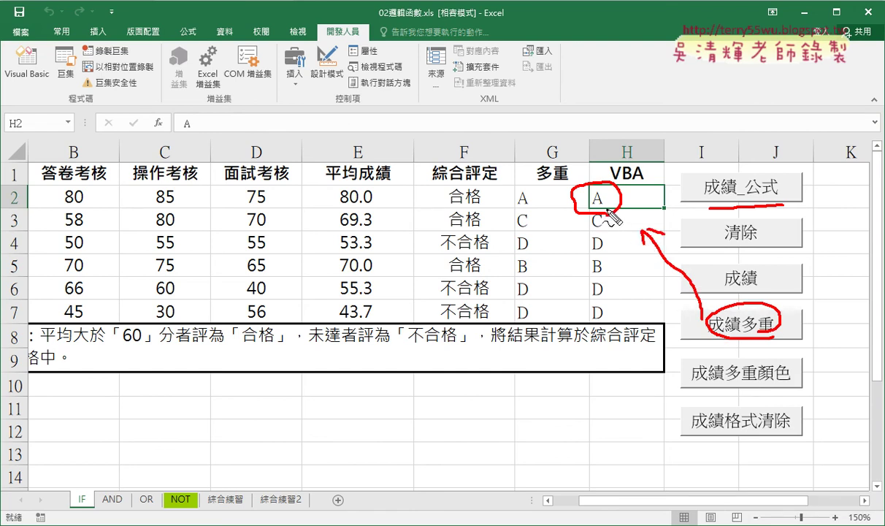
pyautogui.press('Escape')
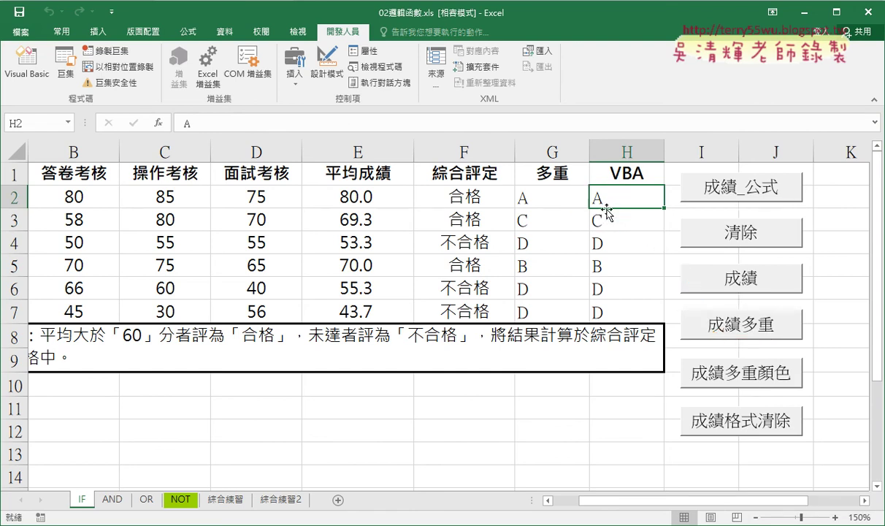
pyautogui.click(690, 196)
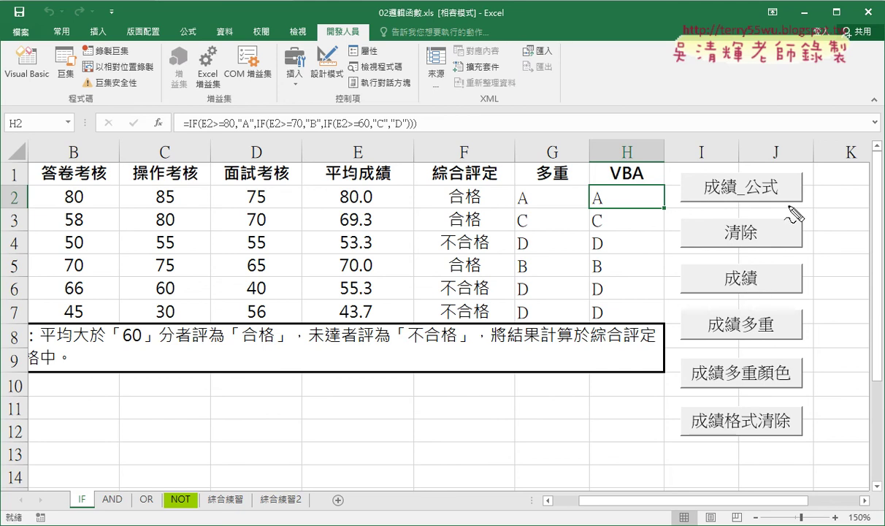
pyautogui.moveTo(763, 204)
pyautogui.mouseDown()
pyautogui.moveTo(798, 188)
pyautogui.moveTo(760, 276)
pyautogui.moveTo(767, 269)
pyautogui.moveTo(723, 289)
pyautogui.mouseUp()
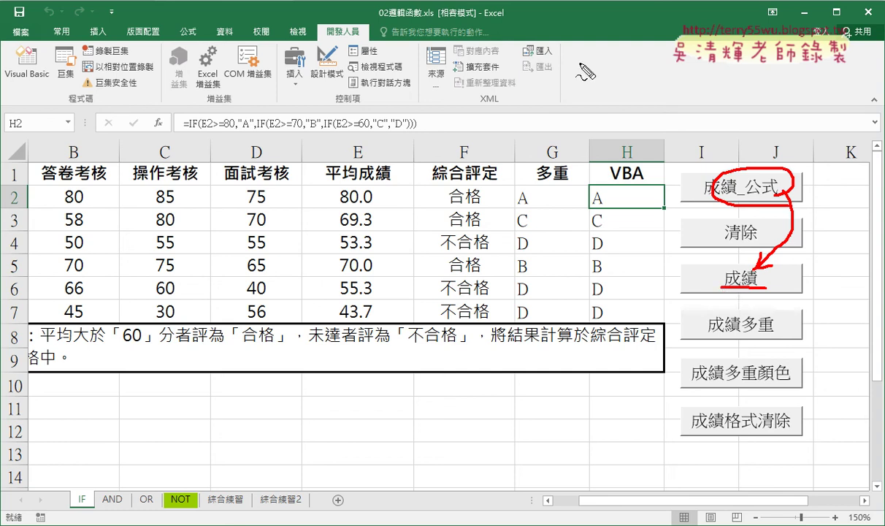
pyautogui.moveTo(591, 57)
pyautogui.mouseDown()
pyautogui.moveTo(609, 57)
pyautogui.moveTo(600, 91)
pyautogui.moveTo(610, 88)
pyautogui.mouseUp()
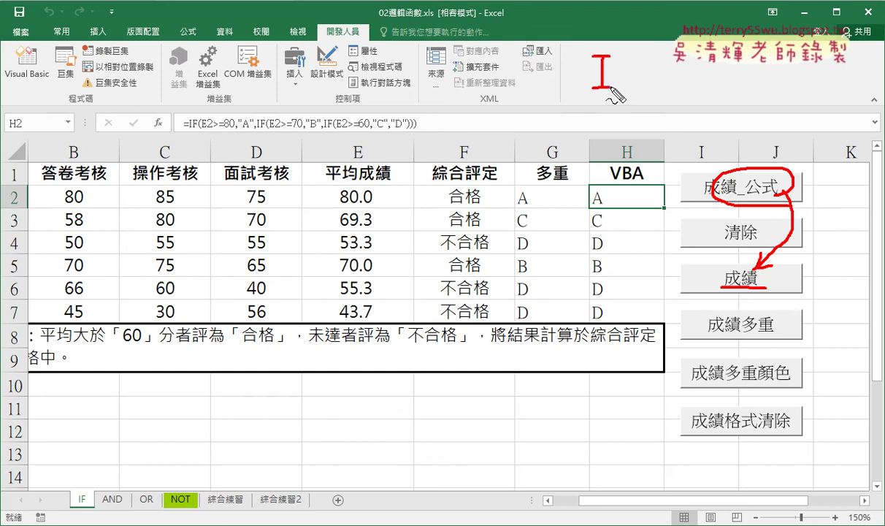
pyautogui.moveTo(628, 50)
pyautogui.mouseDown()
pyautogui.moveTo(621, 89)
pyautogui.moveTo(635, 69)
pyautogui.mouseUp()
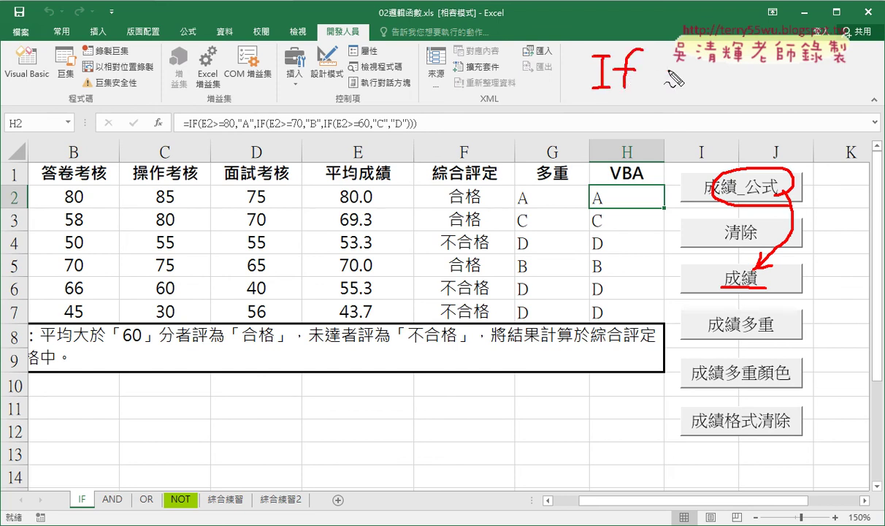
pyautogui.moveTo(749, 63); pyautogui.dragTo(750, 84)
pyautogui.moveTo(756, 87)
pyautogui.mouseDown()
pyautogui.moveTo(767, 86)
pyautogui.moveTo(761, 62)
pyautogui.moveTo(771, 86)
pyautogui.moveTo(812, 86)
pyautogui.mouseUp()
pyautogui.moveTo(701, 60); pyautogui.dragTo(695, 89)
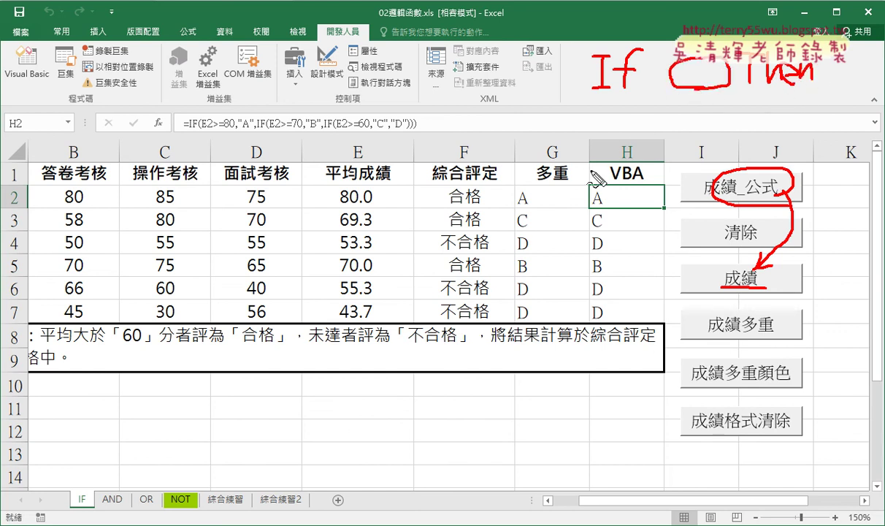
pyautogui.moveTo(588, 175)
pyautogui.mouseDown()
pyautogui.moveTo(615, 200)
pyautogui.moveTo(612, 191)
pyautogui.moveTo(636, 200)
pyautogui.mouseUp()
pyautogui.moveTo(657, 167); pyautogui.dragTo(645, 199)
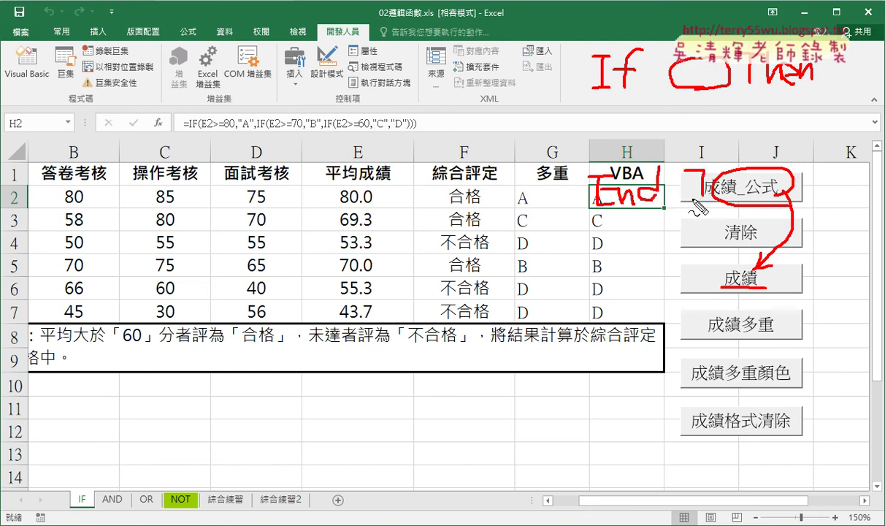
pyautogui.moveTo(683, 170)
pyautogui.mouseDown()
pyautogui.moveTo(690, 199)
pyautogui.moveTo(737, 198)
pyautogui.mouseUp()
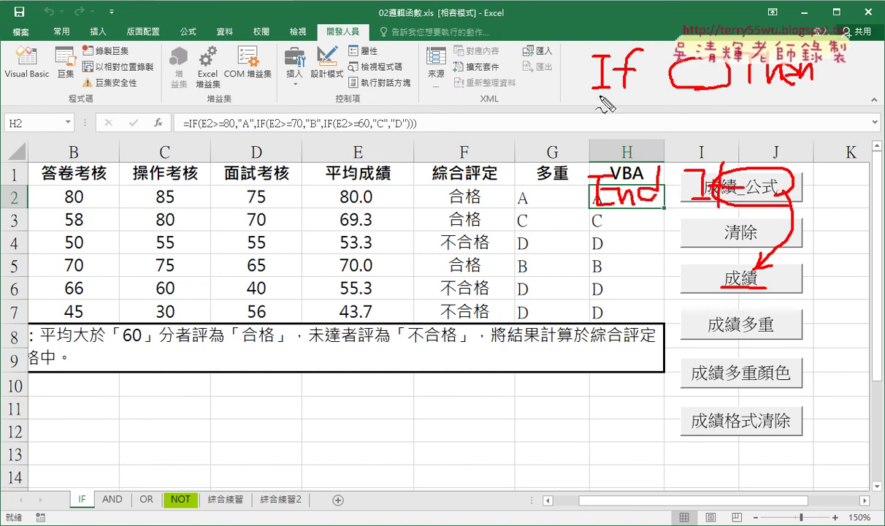
pyautogui.moveTo(593, 92); pyautogui.dragTo(609, 92)
pyautogui.moveTo(610, 217); pyautogui.dragTo(695, 214)
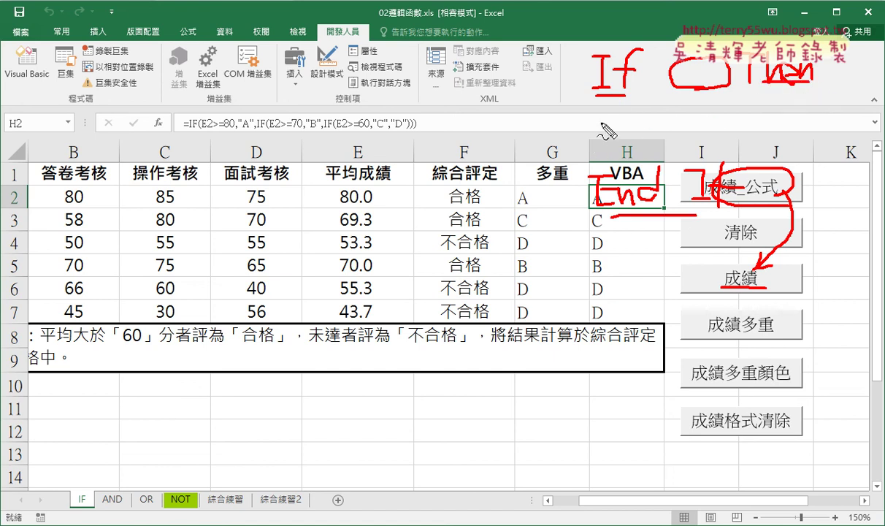
pyautogui.moveTo(612, 120)
pyautogui.mouseDown()
pyautogui.moveTo(613, 144)
pyautogui.moveTo(653, 137)
pyautogui.mouseUp()
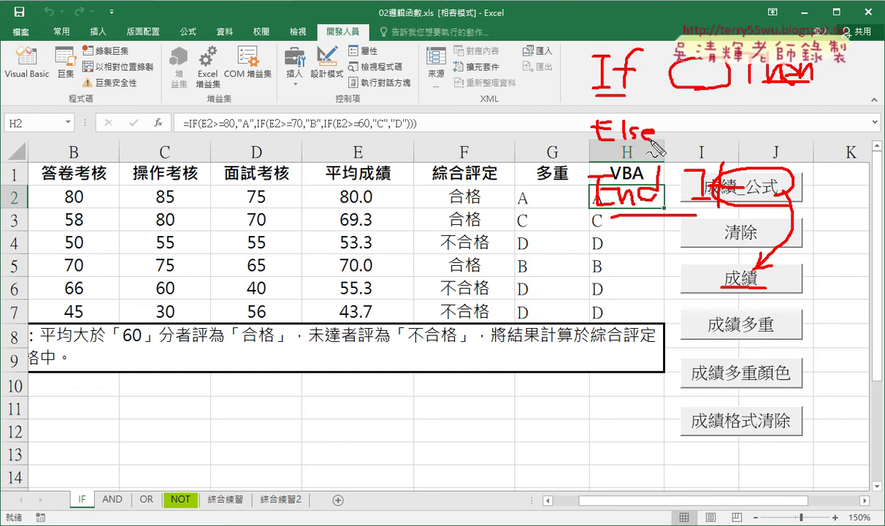
pyautogui.moveTo(675, 103); pyautogui.dragTo(698, 111)
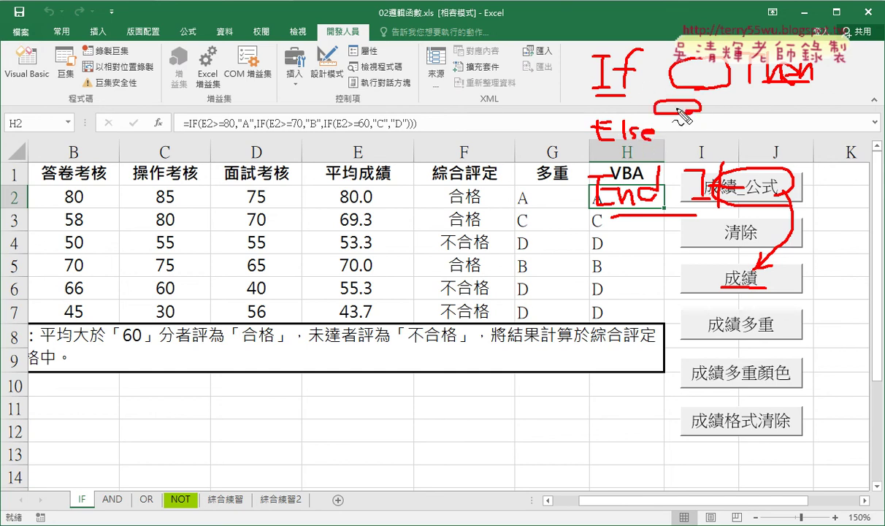
pyautogui.moveTo(663, 156); pyautogui.dragTo(666, 153)
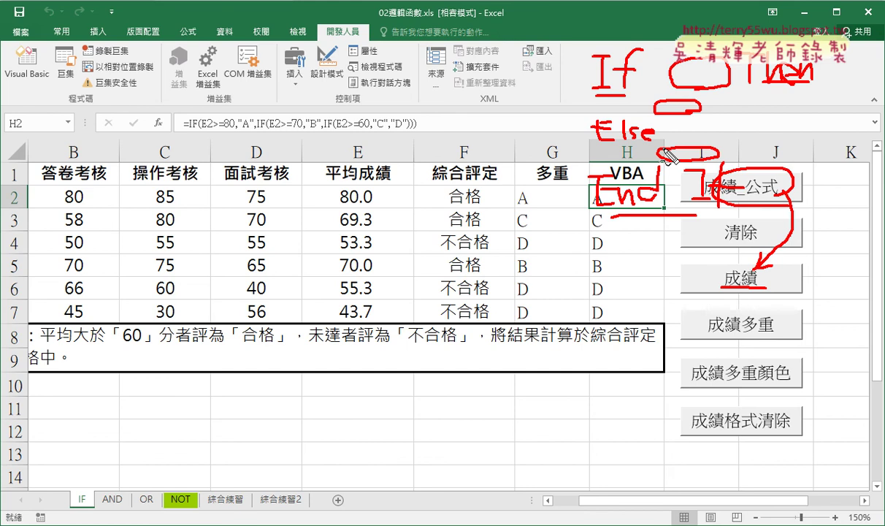
pyautogui.press('Escape')
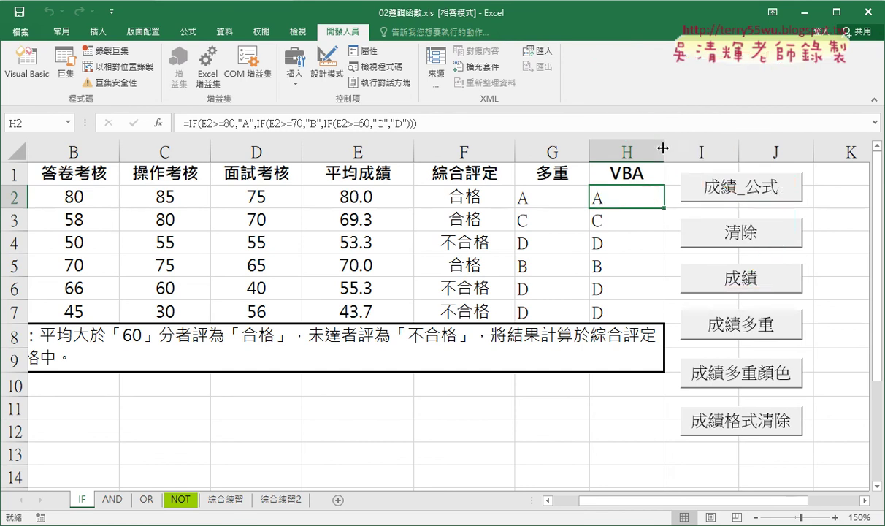
# Switch column H between 合格/不合格 and letter grades, ending on 合格/不合格, and reopen the VBA editor
pyautogui.click(750, 285)
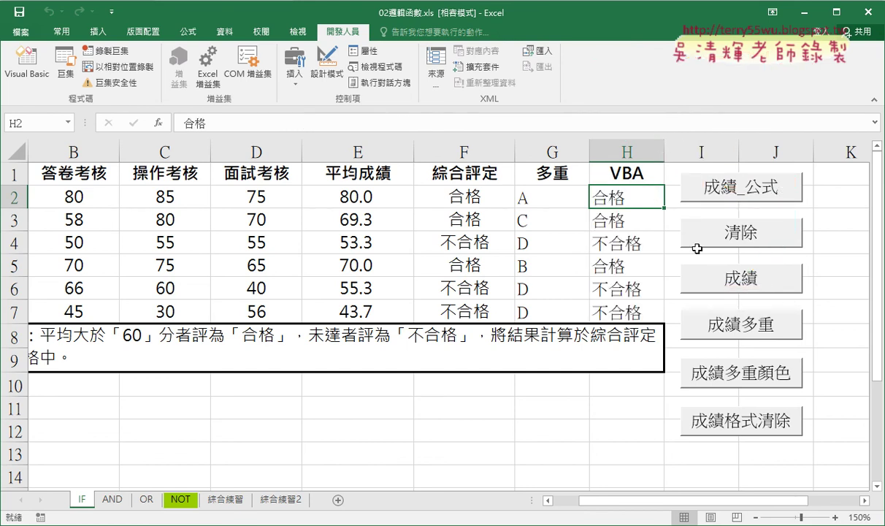
pyautogui.click(749, 332)
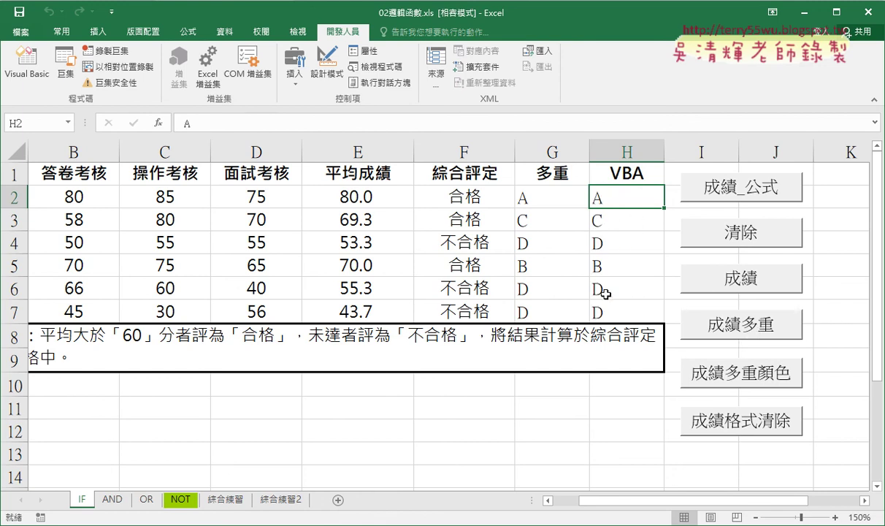
pyautogui.click(732, 284)
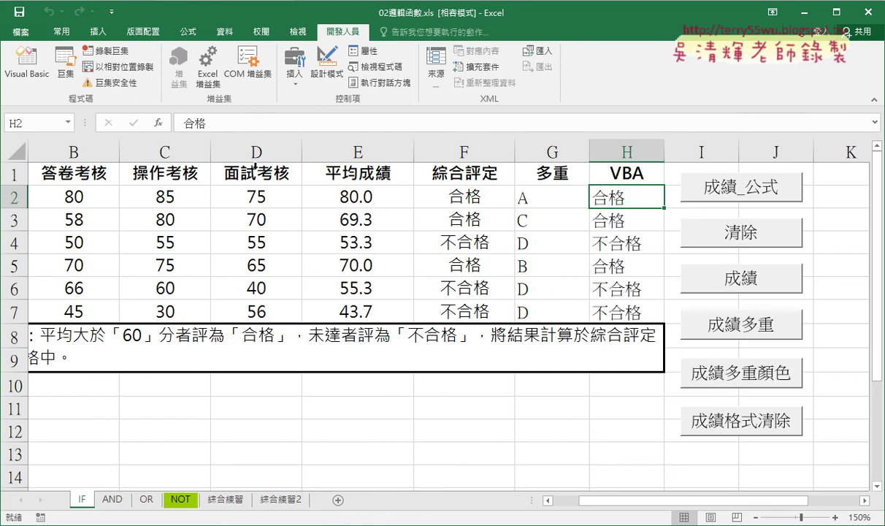
pyautogui.click(26, 77)
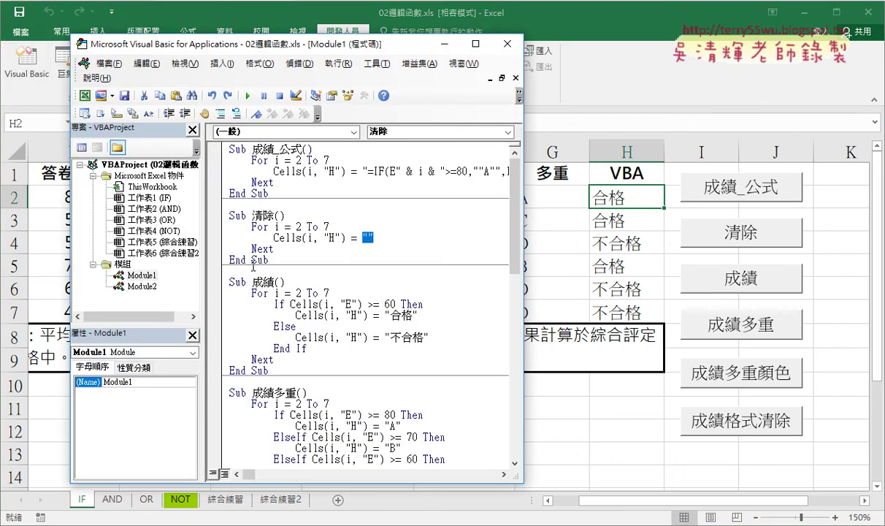
# Remove the procedures after 清除 and rename the copied 成績_公式 procedure to 成績
pyautogui.moveTo(228, 281); pyautogui.dragTo(277, 448)
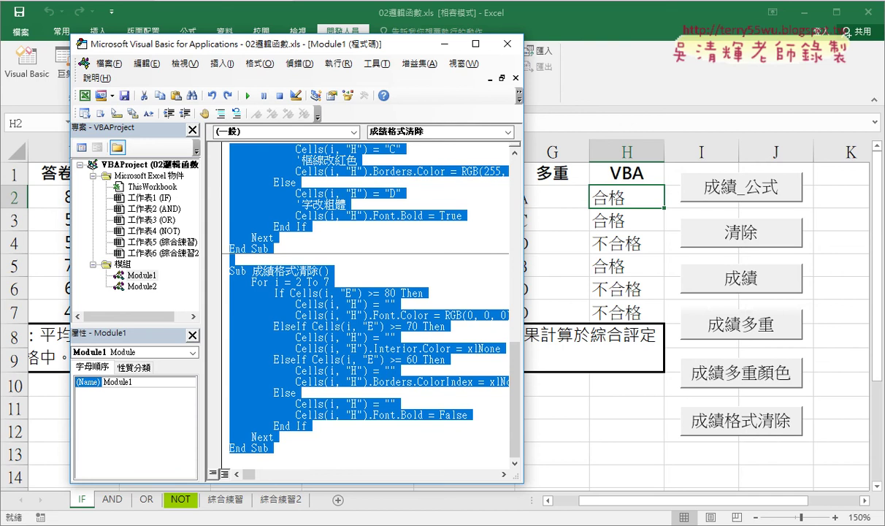
pyautogui.press('Delete')
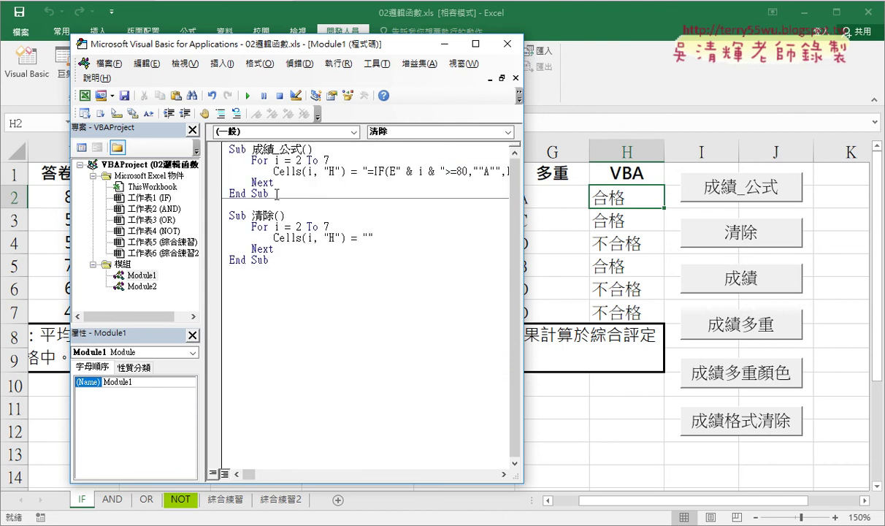
pyautogui.moveTo(269, 194)
pyautogui.mouseDown()
pyautogui.moveTo(228, 146)
pyautogui.moveTo(259, 301)
pyautogui.mouseUp()
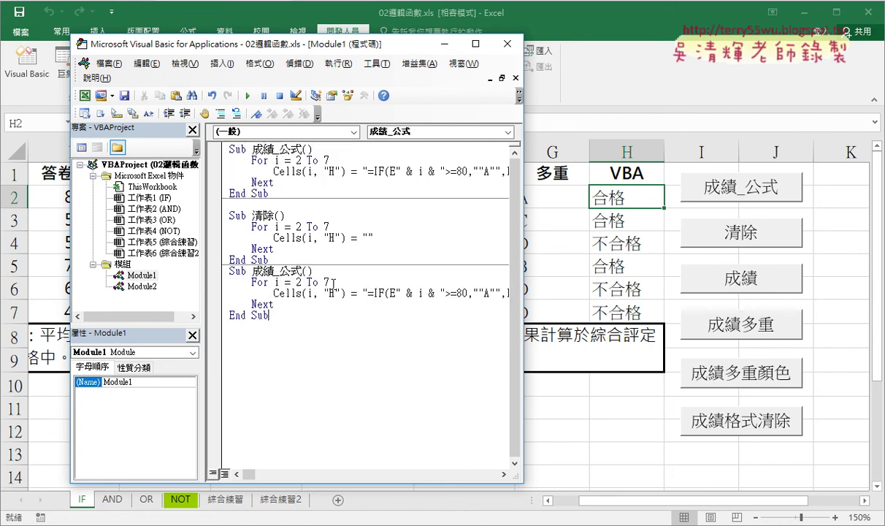
pyautogui.moveTo(302, 271); pyautogui.dragTo(275, 272)
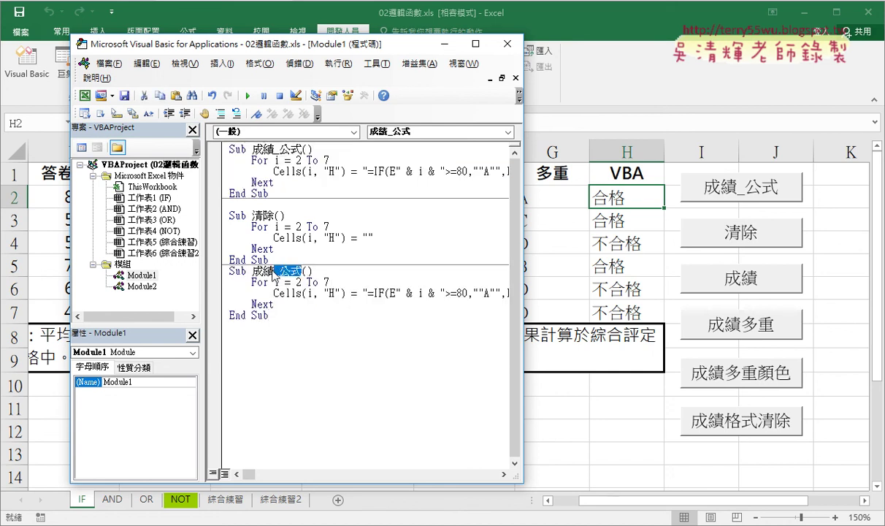
pyautogui.press('Delete')
# Replace the formula assigned to Cells(i, "H") with an empty string ""
pyautogui.press('Down')
pyautogui.press('Down')
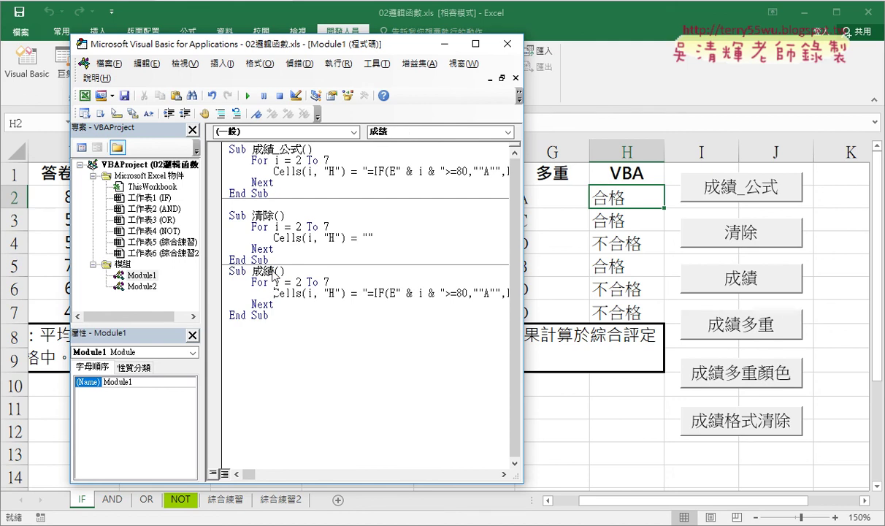
pyautogui.press('Right')
pyautogui.press('Right')
pyautogui.press('Right')
pyautogui.press('Right')
pyautogui.press('Right')
pyautogui.press('Right')
pyautogui.press('Right')
pyautogui.press('Right')
pyautogui.press('Right')
pyautogui.press('Right')
pyautogui.press('Right')
pyautogui.press('Right')
pyautogui.press('Right')
pyautogui.hotkey('shift', 'End')
pyautogui.press('Delete')
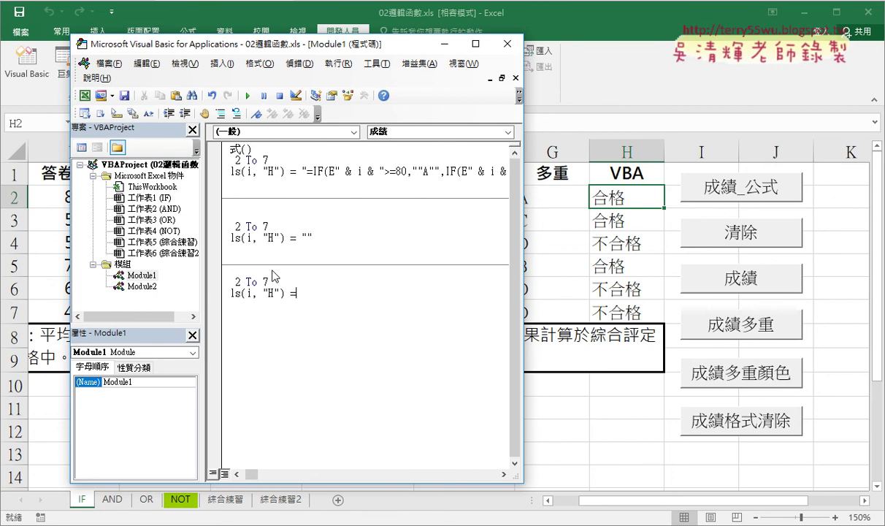
pyautogui.write('""')
# Insert an indented line under the For i = 2 To 7 header and begin typing if
pyautogui.press('Up')
pyautogui.press('Left')
pyautogui.press('Left')
pyautogui.press('Left')
pyautogui.press('Left')
pyautogui.press('Left')
pyautogui.press('Left')
pyautogui.press('Left')
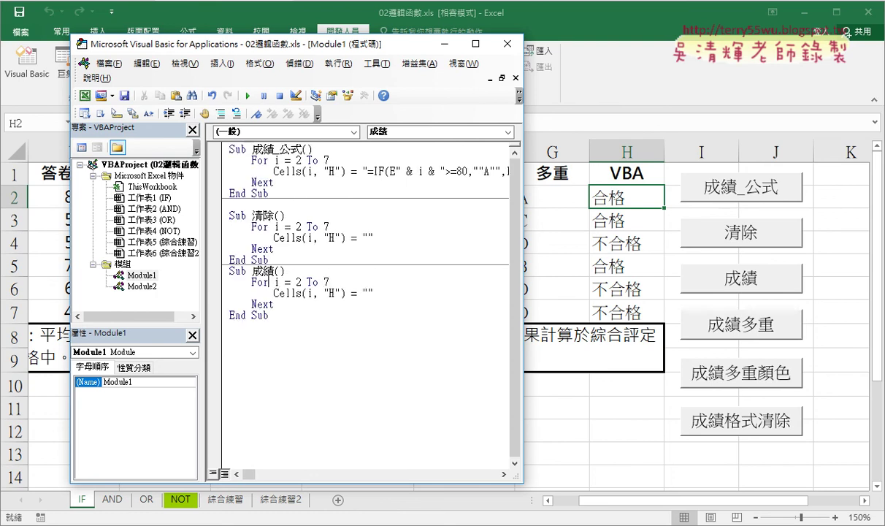
pyautogui.press('End')
pyautogui.press('Return')
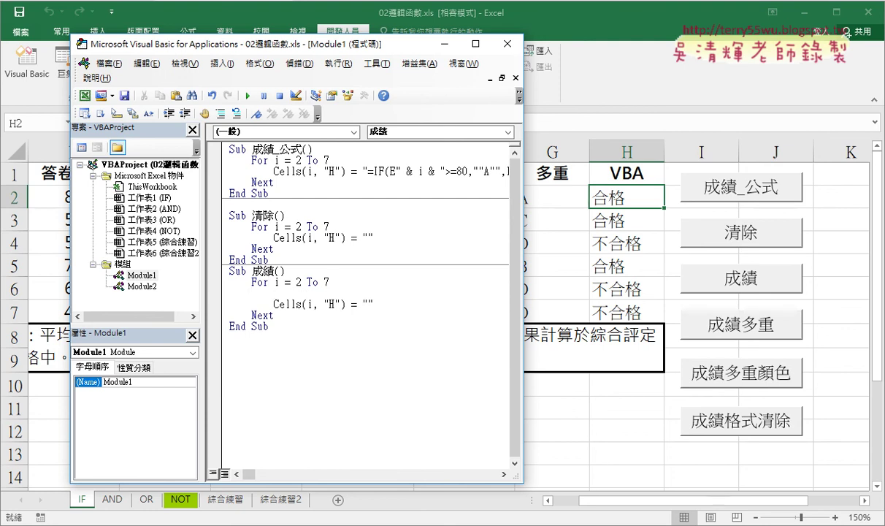
pyautogui.press('Return')
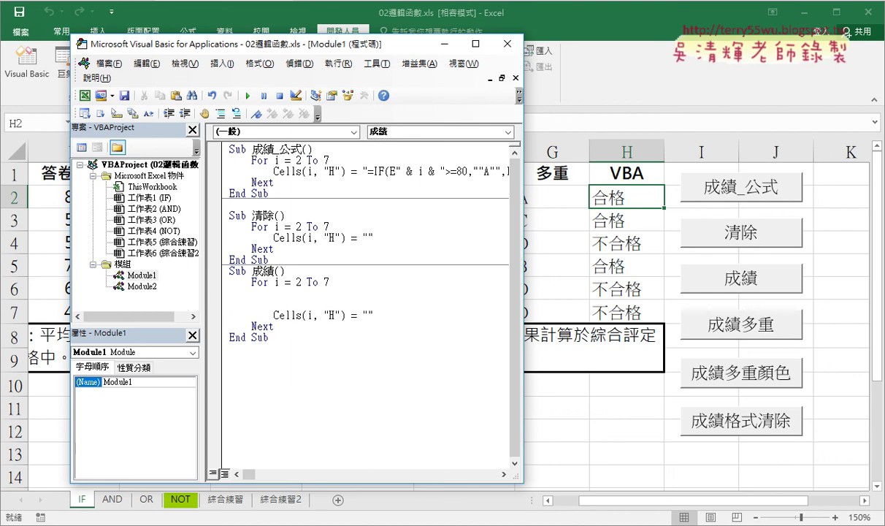
pyautogui.press('Tab')
pyautogui.write('if')
# Move the code window aside and complete the line If Cells(i, "E") >= 60 Then
pyautogui.moveTo(295, 48); pyautogui.dragTo(627, 52)
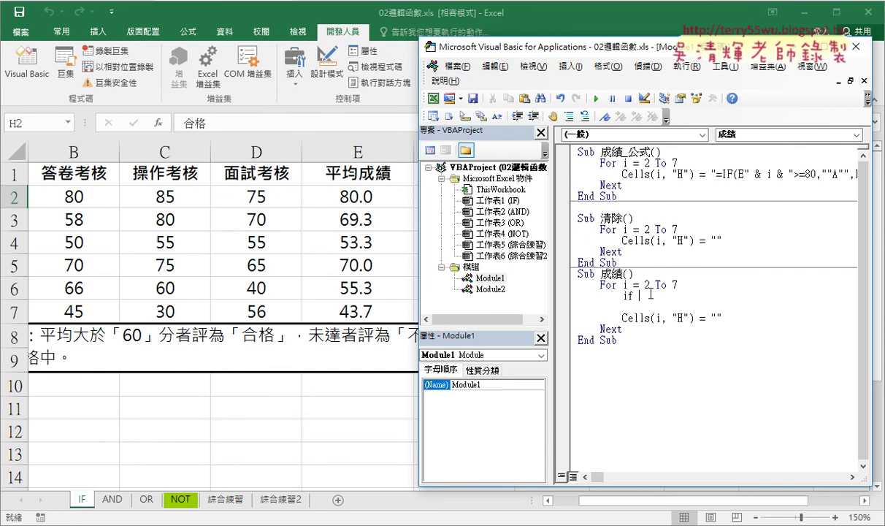
pyautogui.write('cell')
pyautogui.write('s(')
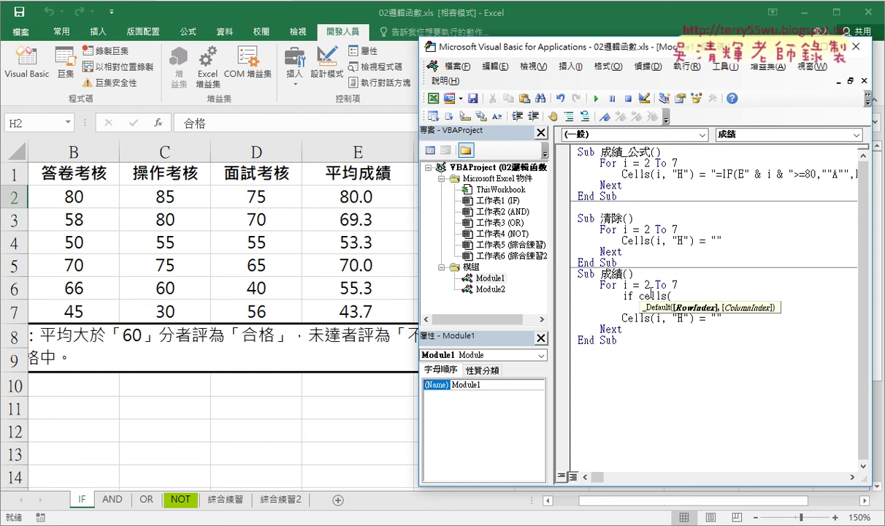
pyautogui.write('i,"')
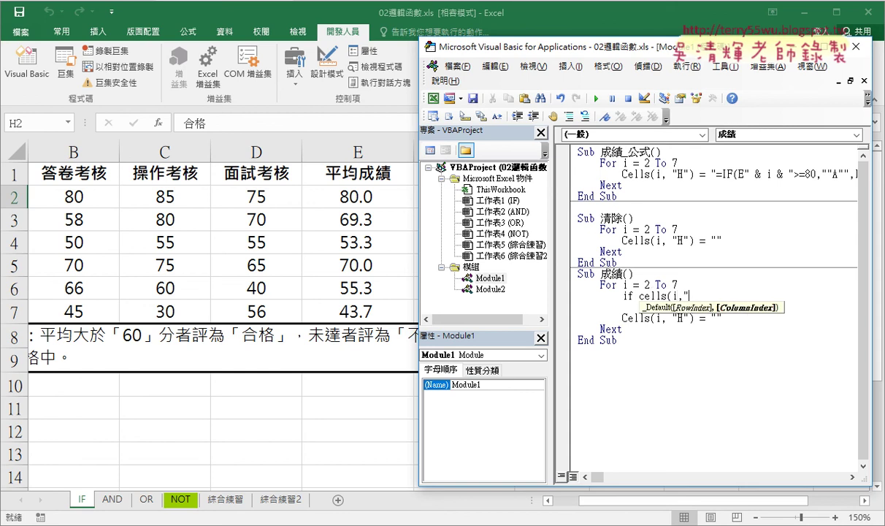
pyautogui.write('E')
pyautogui.write('"')
pyautogui.write(')')
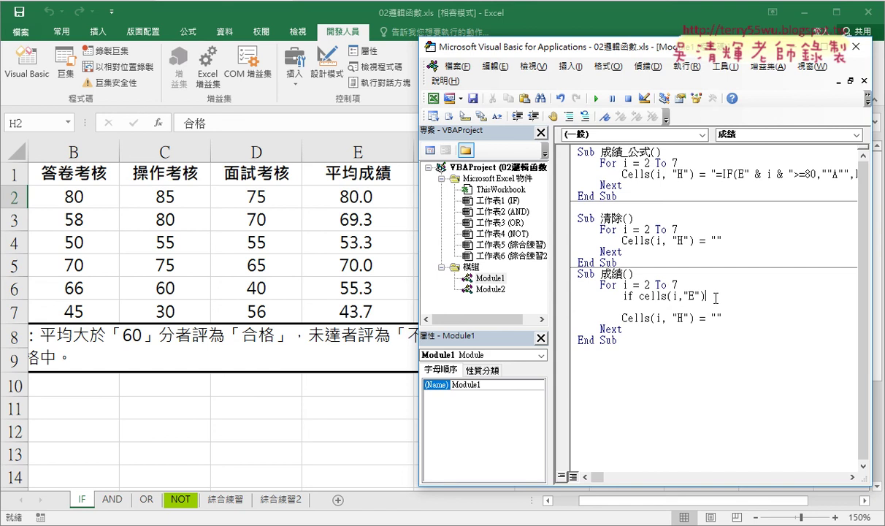
pyautogui.write('>= 60')
pyautogui.write(' th')
pyautogui.write('en')
pyautogui.press('Return')
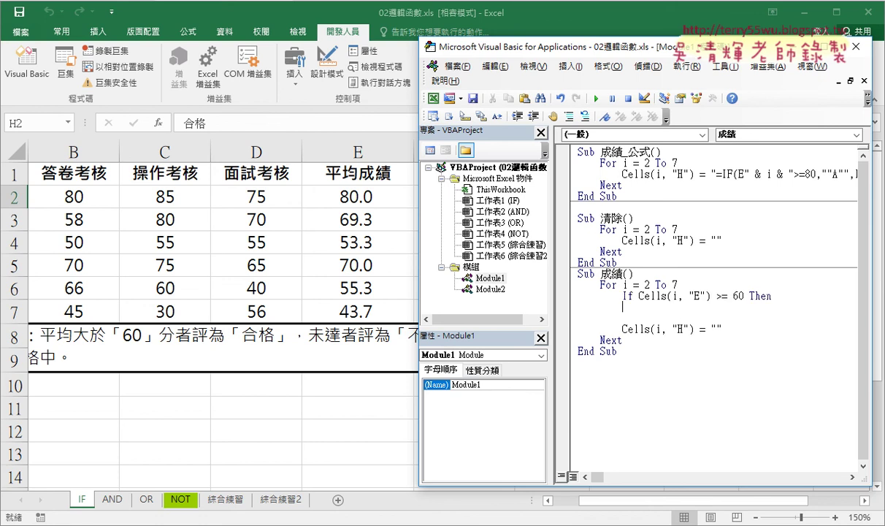
# Add empty Else and End If lines below the If condition
pyautogui.press('Return')
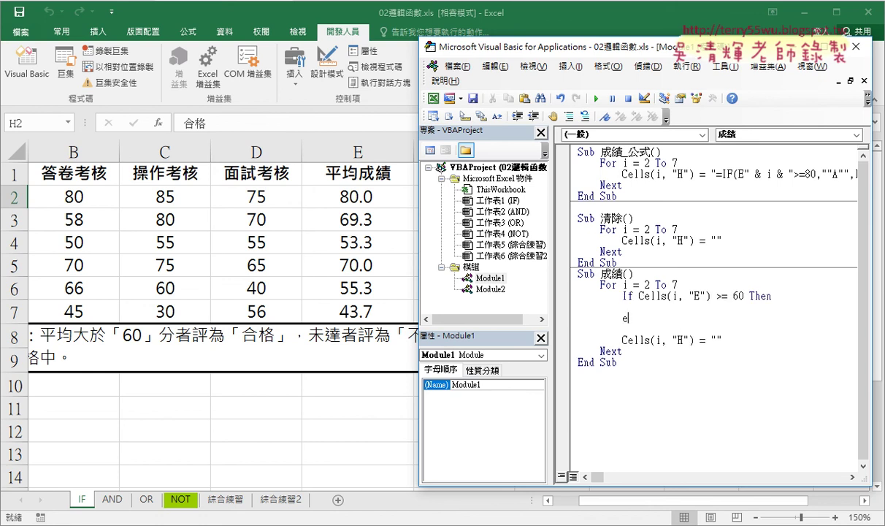
pyautogui.write('else')
pyautogui.press('Return')
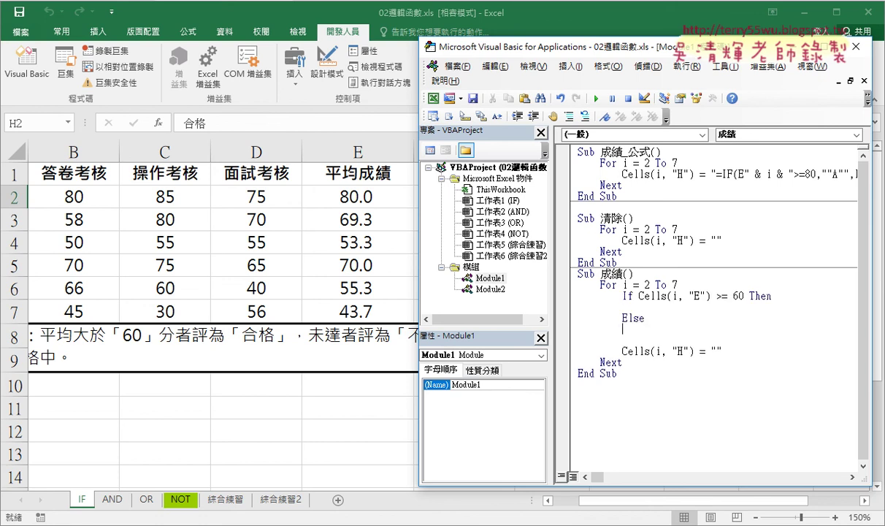
pyautogui.press('Return')
pyautogui.write('en')
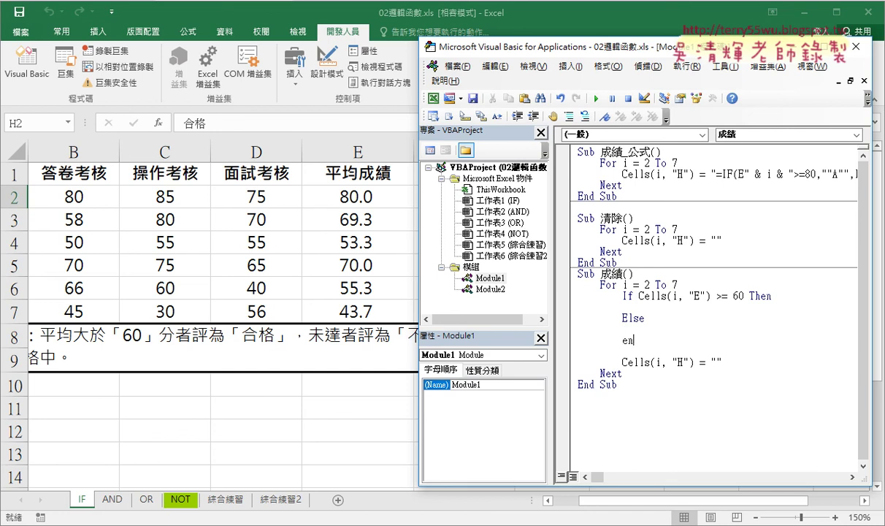
pyautogui.write('d if')
pyautogui.press('Up')
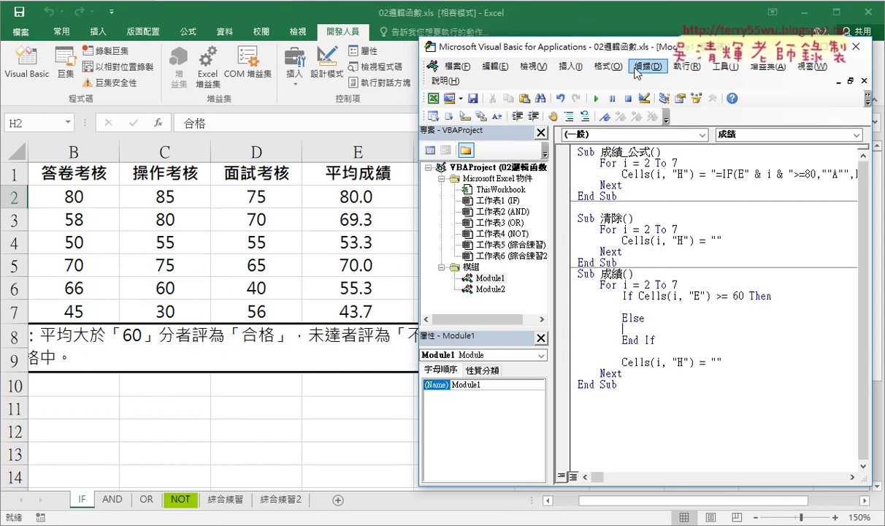
# Move the Cells(i, "H") line into the If branch and make it write "合格"
pyautogui.moveTo(605, 52); pyautogui.dragTo(273, 57)
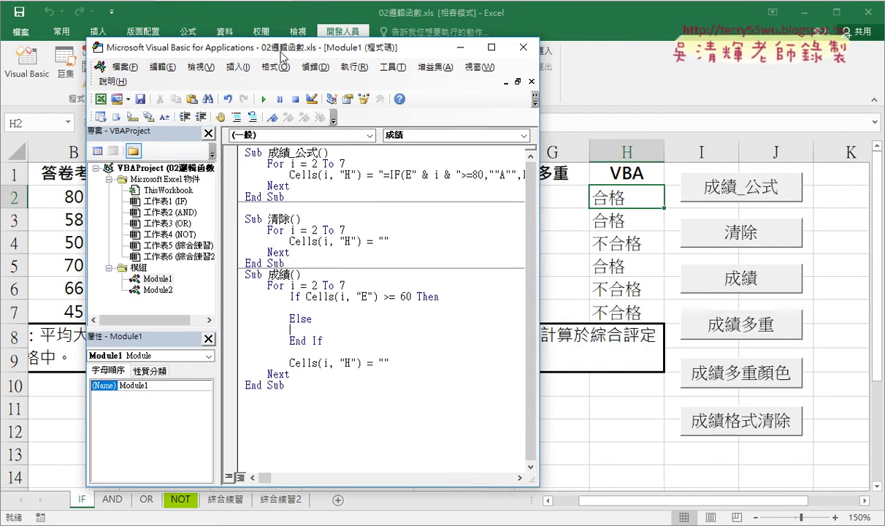
pyautogui.moveTo(390, 363)
pyautogui.mouseDown()
pyautogui.moveTo(289, 363)
pyautogui.moveTo(352, 312)
pyautogui.mouseUp()
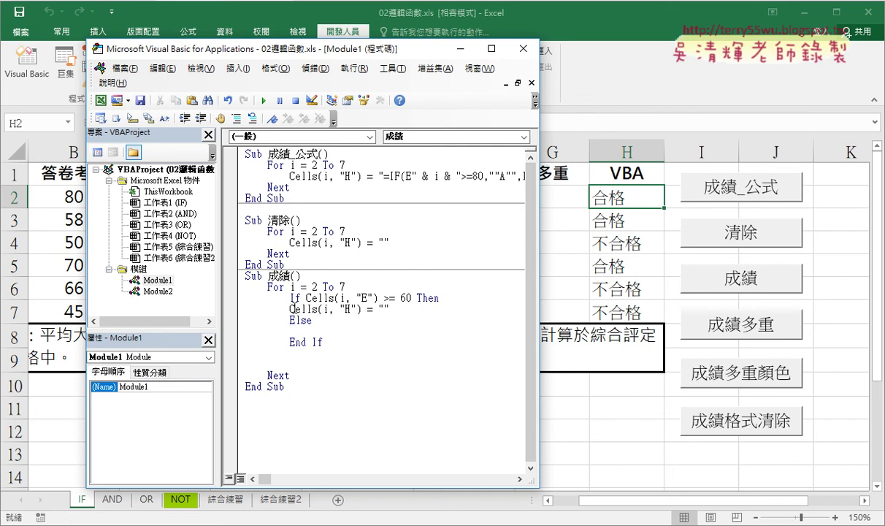
pyautogui.click(289, 309)
pyautogui.press('Tab')
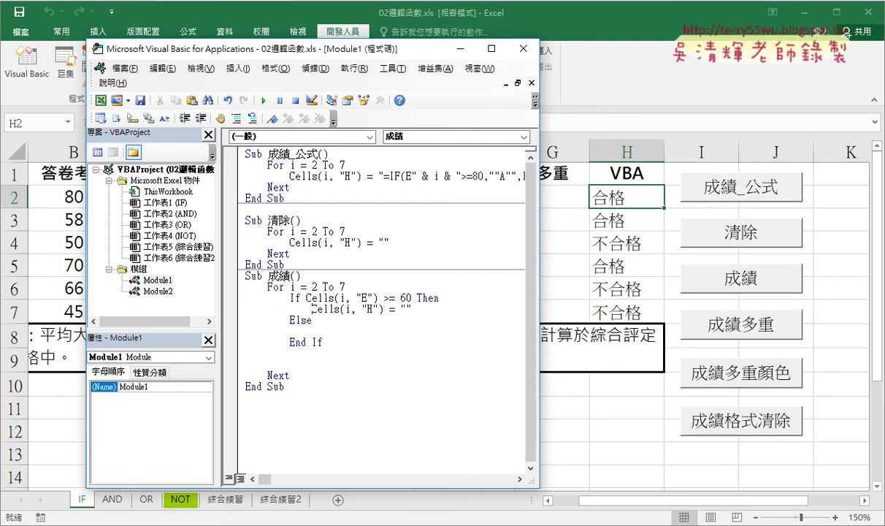
pyautogui.click(409, 309)
pyautogui.doubleClick(406, 298)
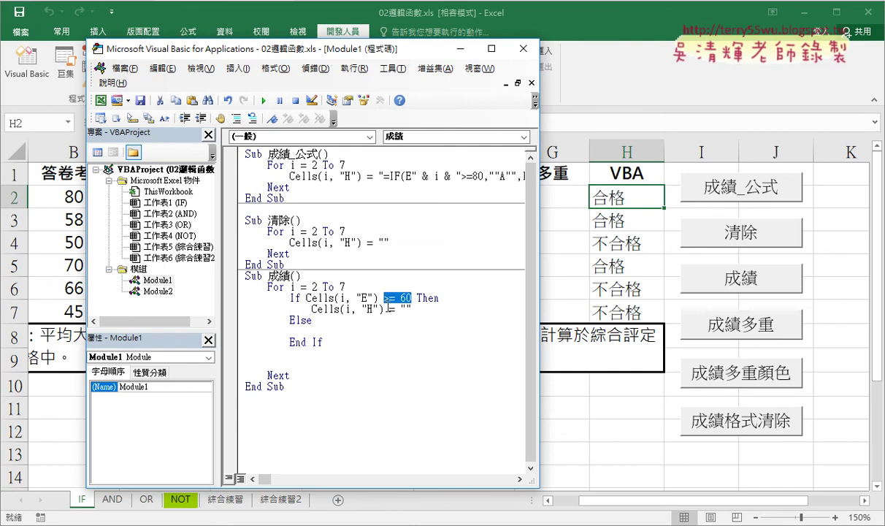
pyautogui.click(409, 309)
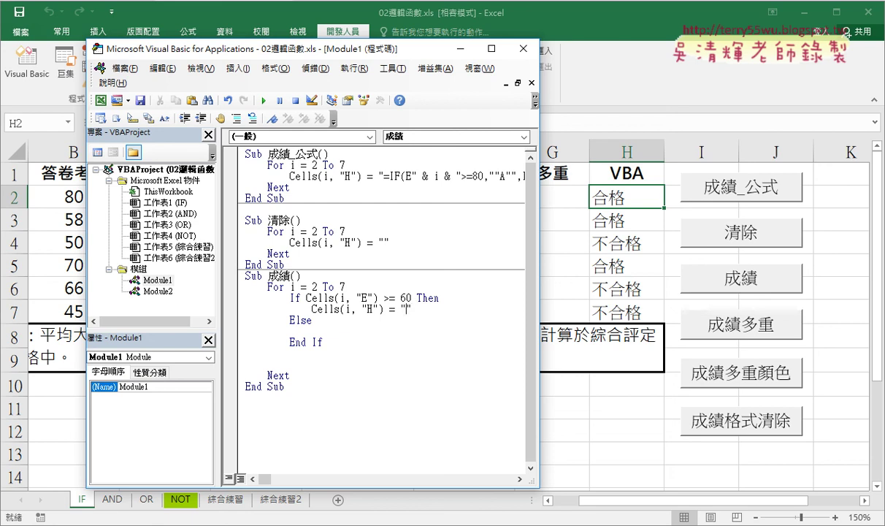
pyautogui.write('太')
pyautogui.write('格')
pyautogui.write('"')
# Copy the 合格 line into the Else branch and change it to write "不合格"
pyautogui.moveTo(291, 308); pyautogui.dragTo(437, 309)
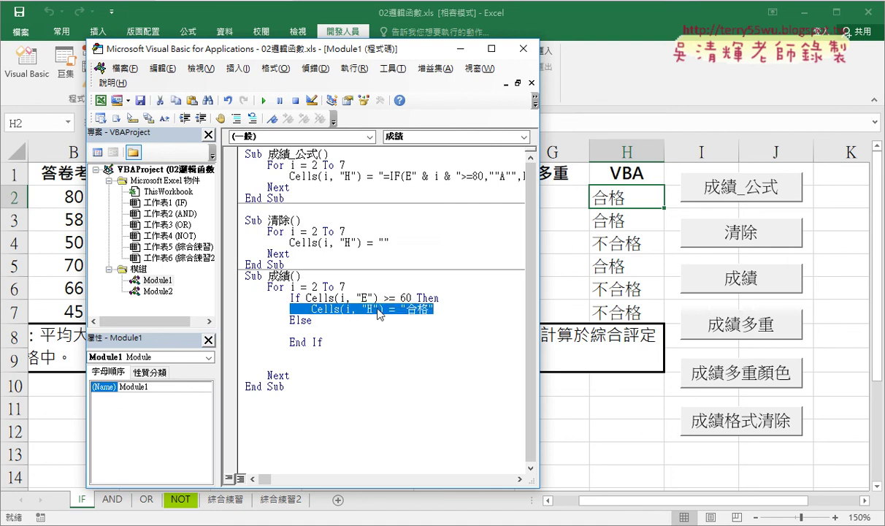
pyautogui.moveTo(378, 314); pyautogui.dragTo(370, 334)
pyautogui.moveTo(371, 338); pyautogui.dragTo(372, 337)
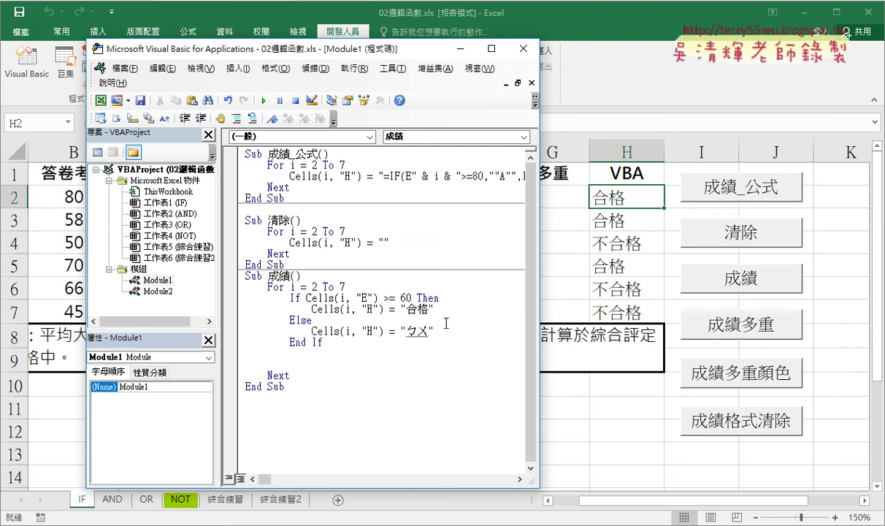
pyautogui.write('不合格')
pyautogui.press('Down')
# Remove the extra blank lines between End If and Next
pyautogui.press('Delete')
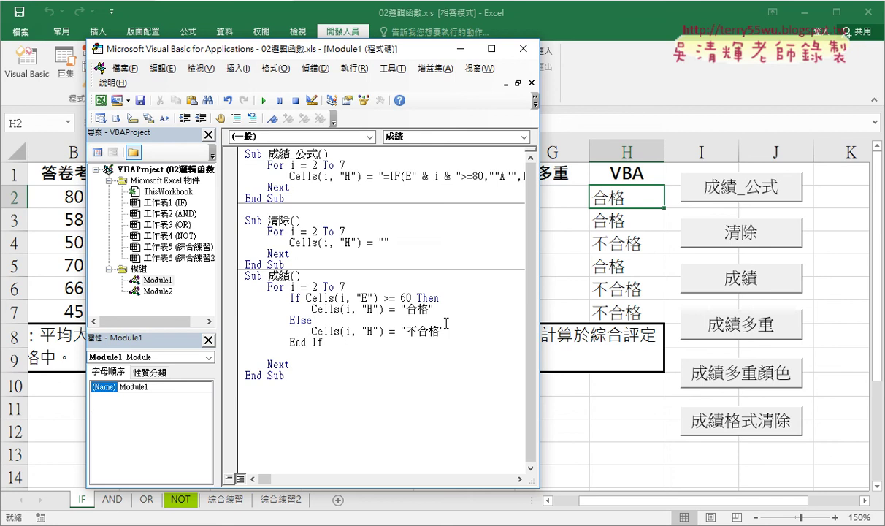
pyautogui.press('Return')
pyautogui.press('Return')
pyautogui.press('Return')
pyautogui.press('BackSpace')
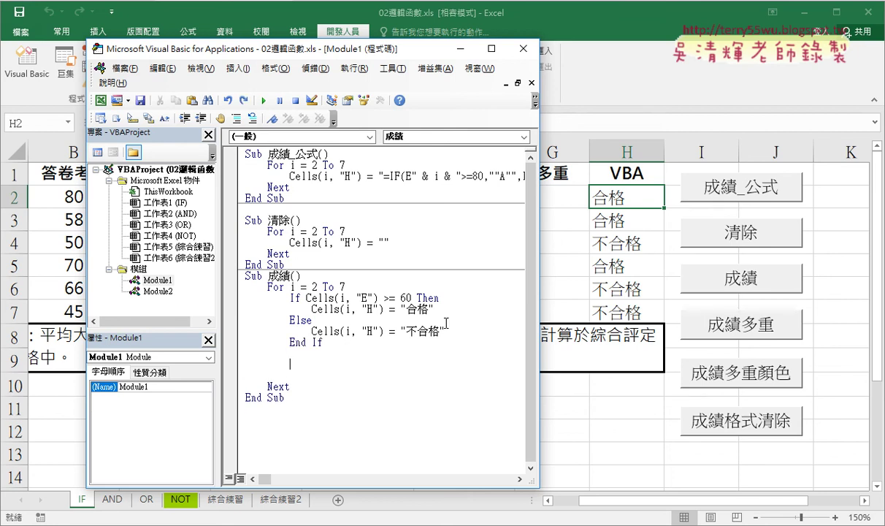
pyautogui.press('BackSpace')
pyautogui.press('BackSpace')
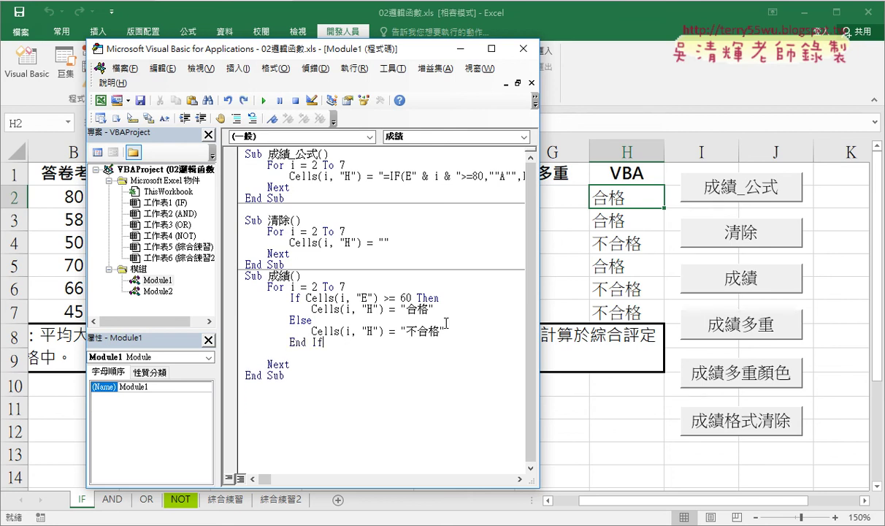
pyautogui.hotkey('shift', 'Down')
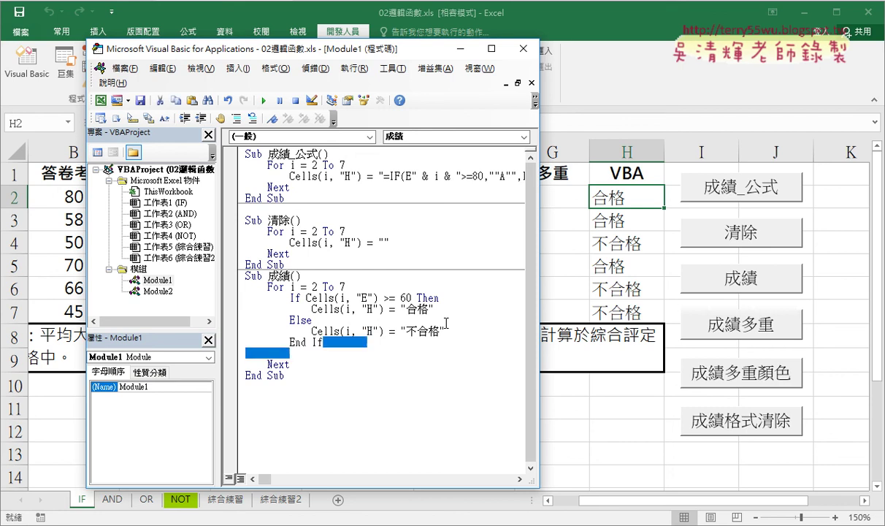
pyautogui.press('Delete')
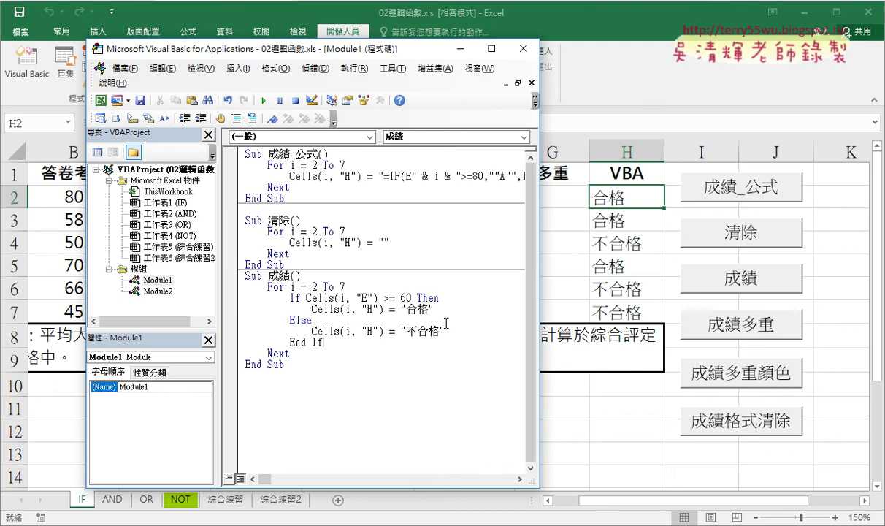
pyautogui.click(316, 242)
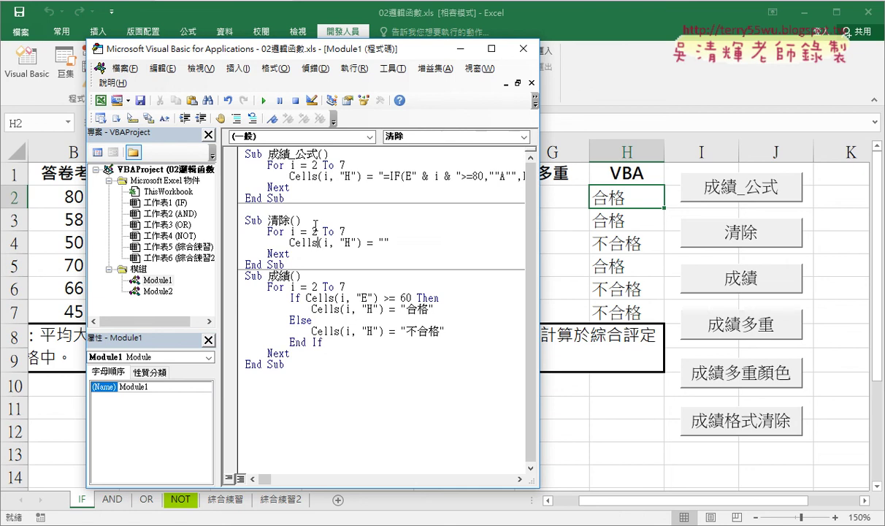
pyautogui.click(260, 101)
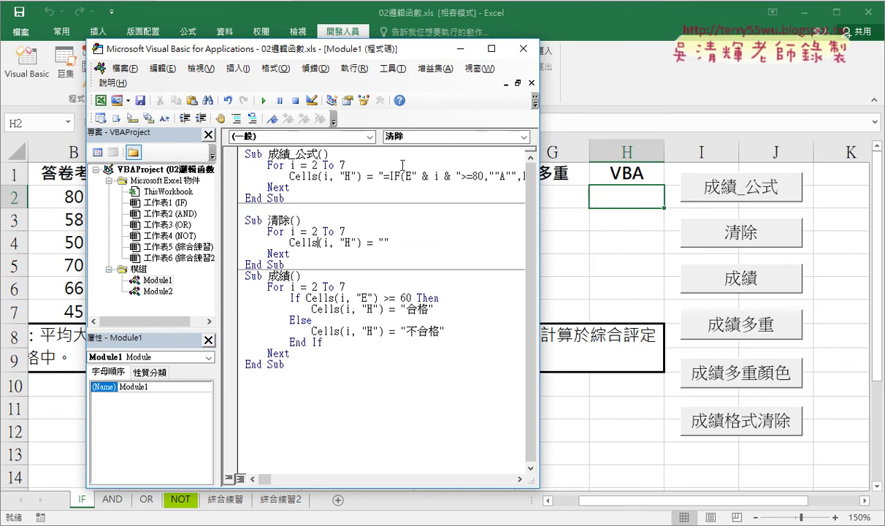
pyautogui.click(414, 330)
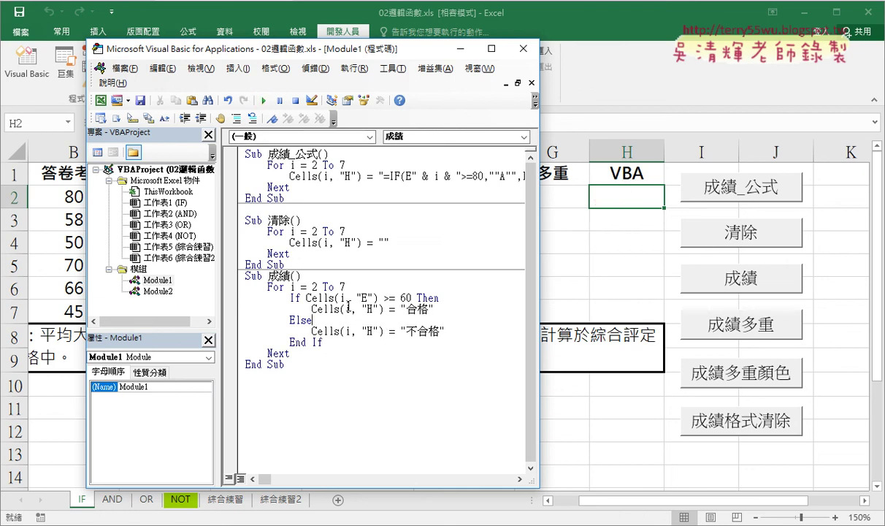
pyautogui.click(262, 102)
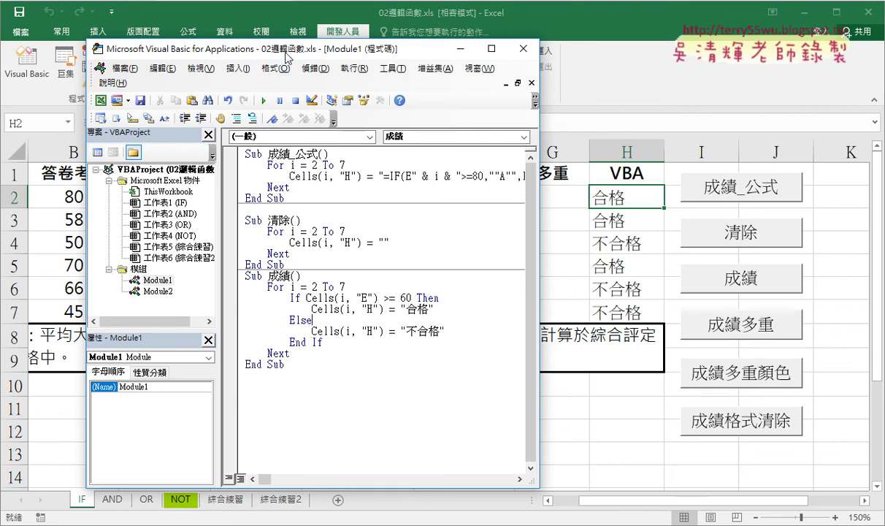
pyautogui.moveTo(286, 58); pyautogui.dragTo(301, 342)
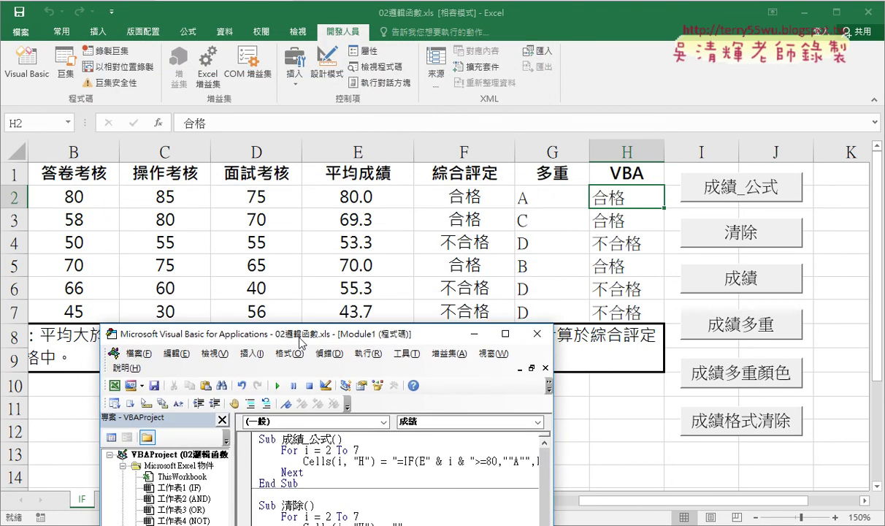
pyautogui.moveTo(302, 342); pyautogui.dragTo(285, 46)
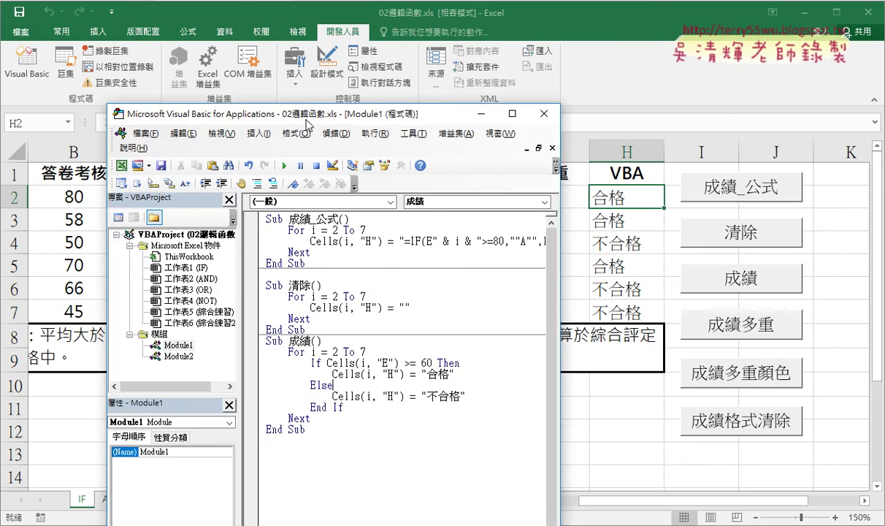
pyautogui.click(310, 217)
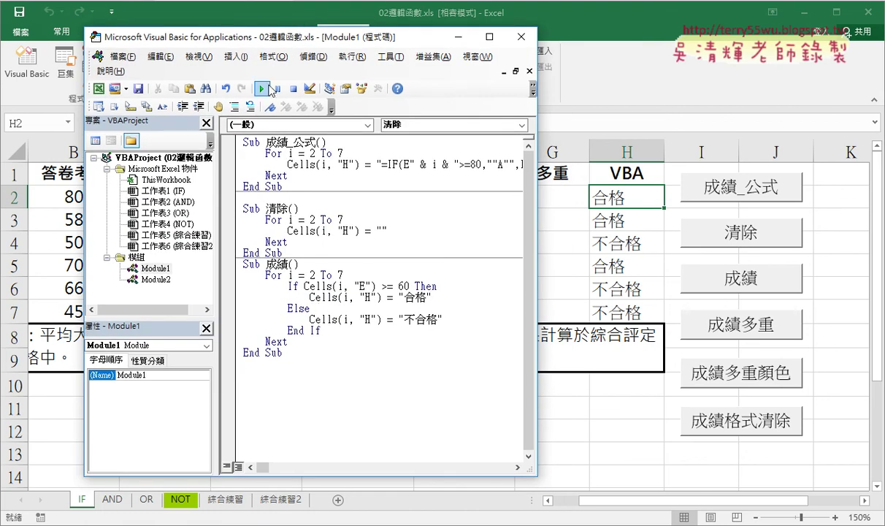
# Run 清除 to empty H2:H7, then place the editor beside columns F–H and select Sub 成績
pyautogui.click(262, 89)
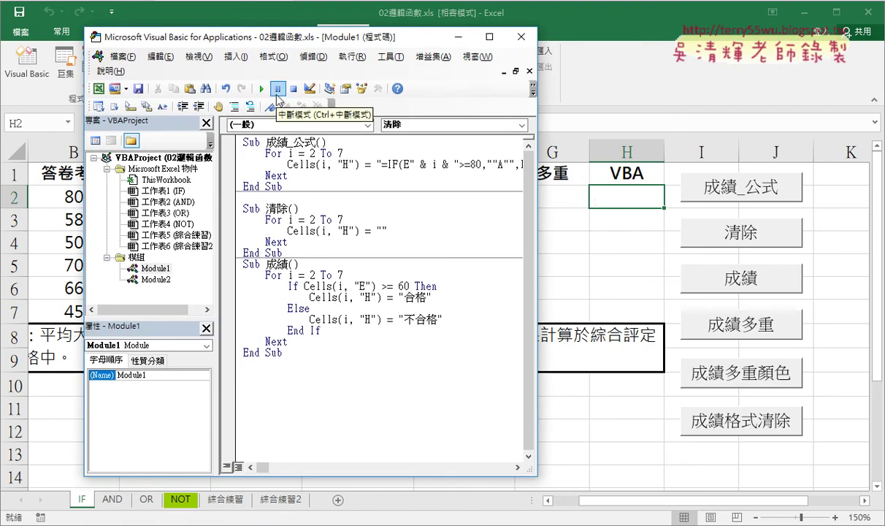
pyautogui.moveTo(321, 330); pyautogui.dragTo(235, 280)
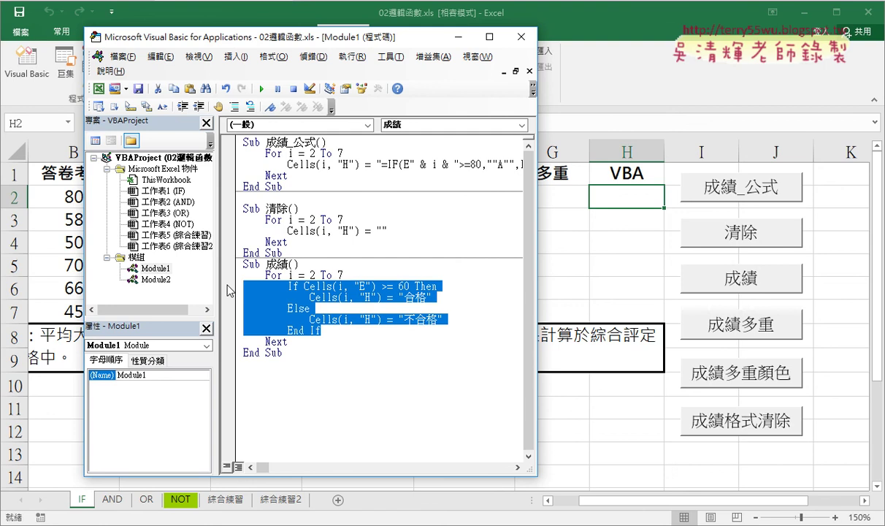
pyautogui.moveTo(217, 259); pyautogui.dragTo(175, 259)
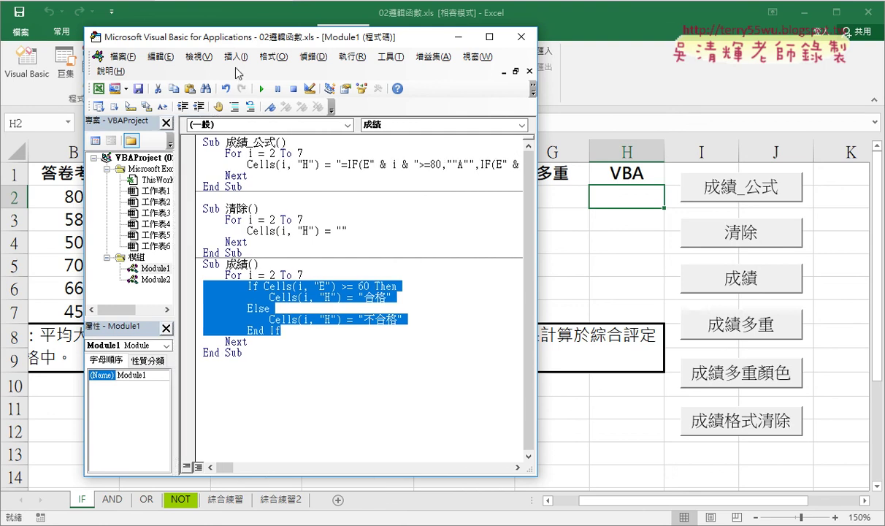
pyautogui.moveTo(230, 40); pyautogui.dragTo(137, 36)
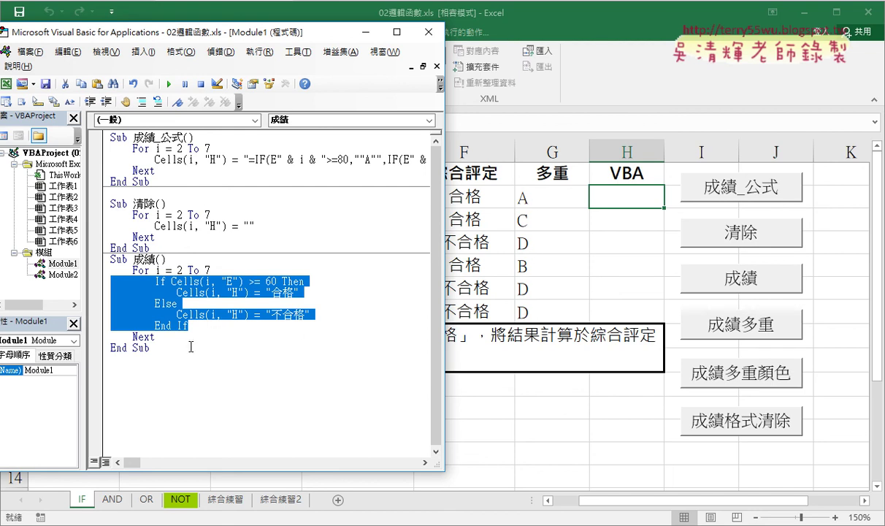
pyautogui.moveTo(191, 347); pyautogui.dragTo(110, 257)
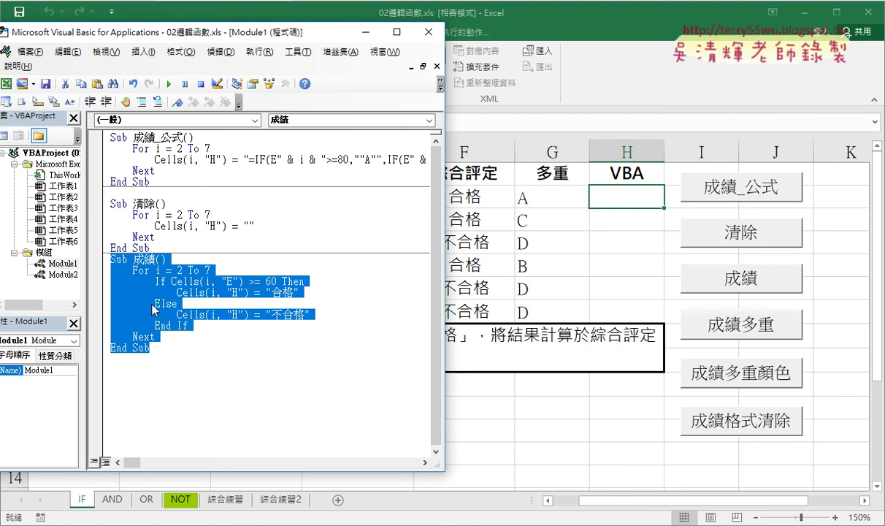
# Copy the 成績 macro and paste a duplicate below its End Sub
pyautogui.rightClick(151, 275)
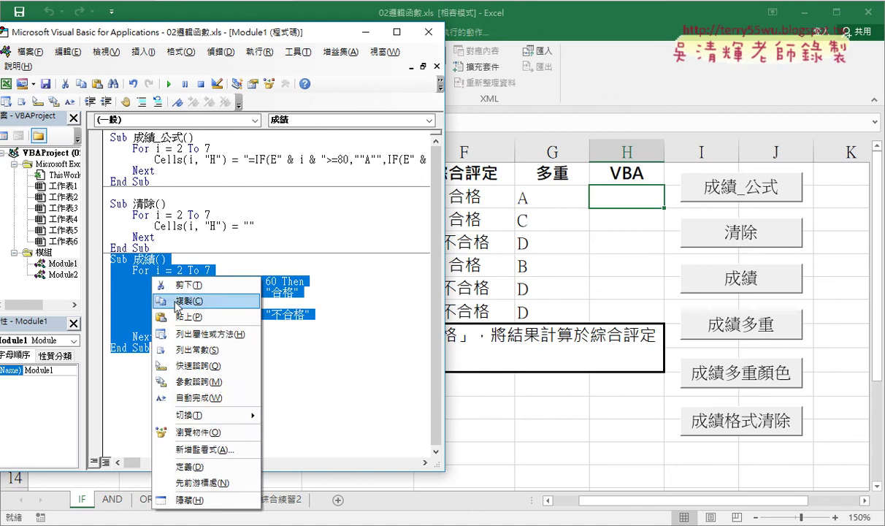
pyautogui.click(177, 301)
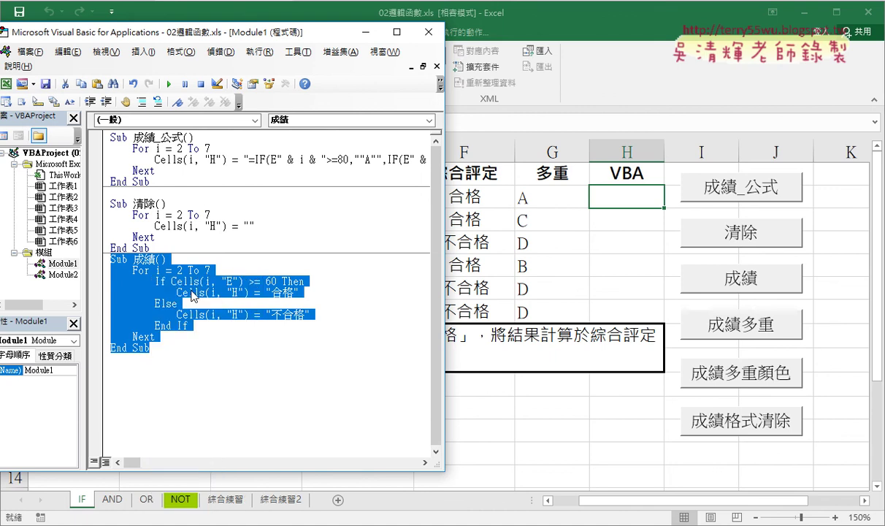
pyautogui.click(117, 360)
pyautogui.rightClick(119, 364)
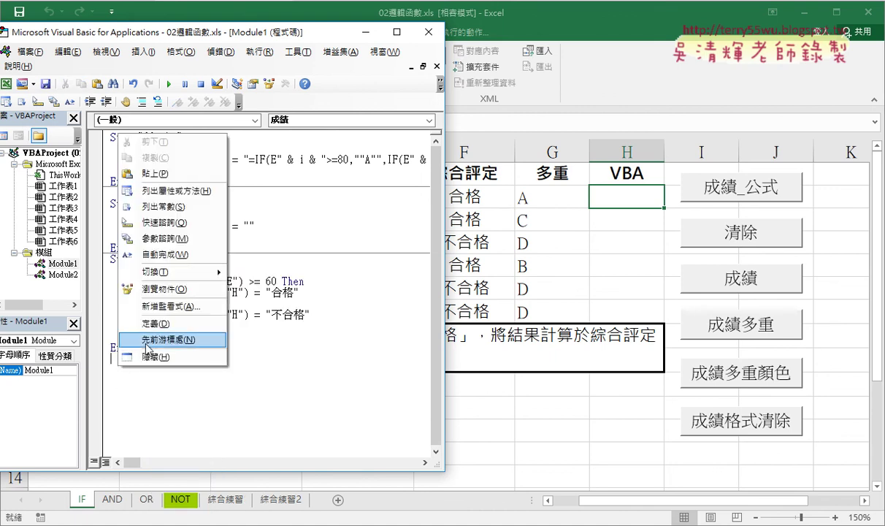
pyautogui.click(174, 178)
pyautogui.scroll(-1, 173, 350)
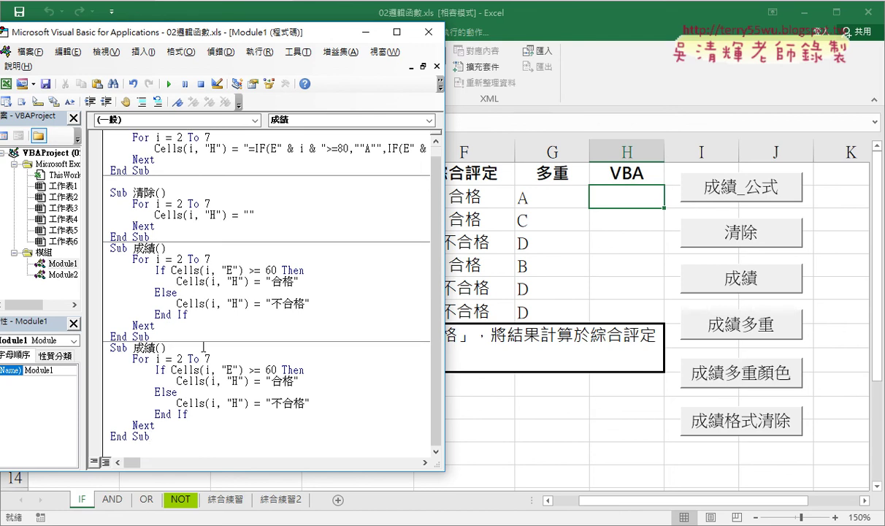
# Rename the pasted copy to Sub 成績多重()
pyautogui.write('ㄉㄨ')
pyautogui.write('ㄛ')
pyautogui.press('space')
pyautogui.write('ㄓㄨㄥˋ()')
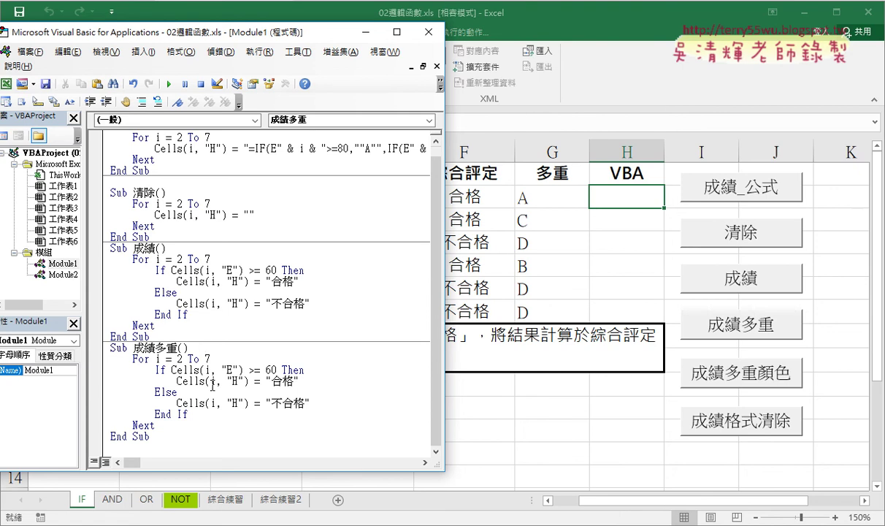
# In 成績多重, change the threshold 60 to 80 and the results to "A" and "D"
pyautogui.moveTo(222, 472); pyautogui.dragTo(222, 490)
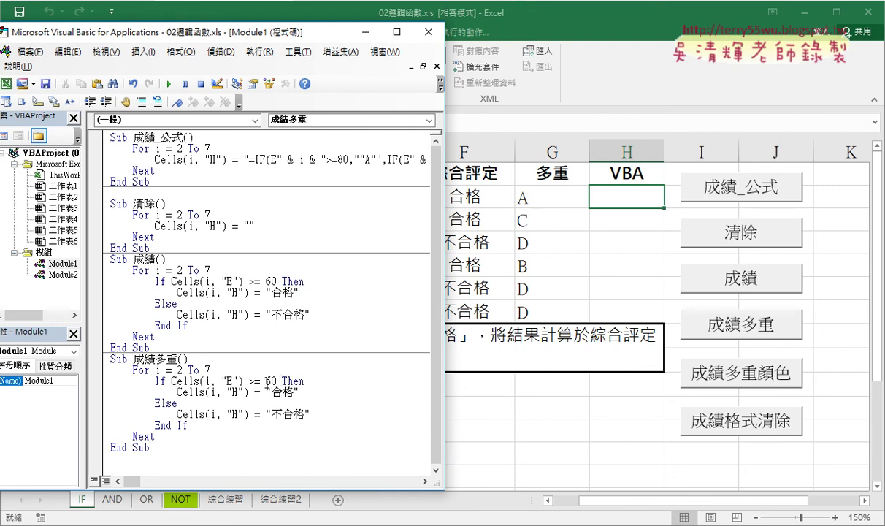
pyautogui.moveTo(265, 380); pyautogui.dragTo(272, 380)
pyautogui.write('8')
pyautogui.moveTo(272, 392); pyautogui.dragTo(292, 394)
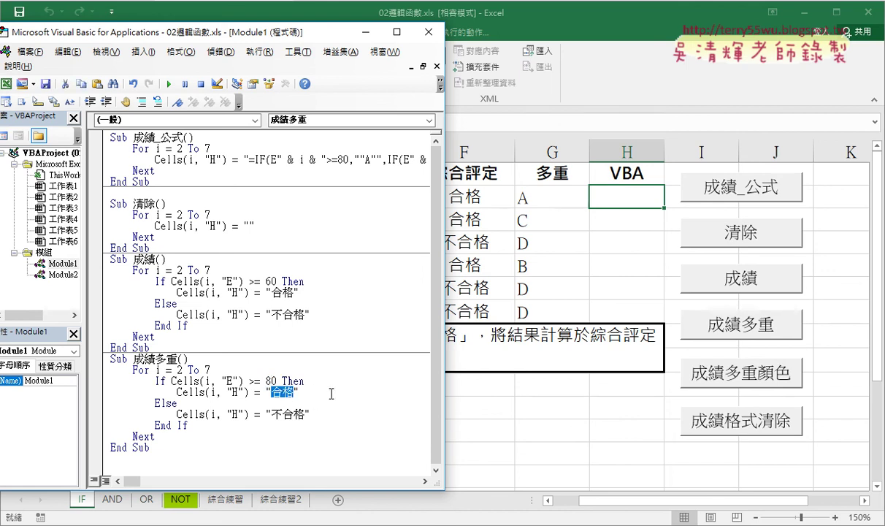
pyautogui.write('A')
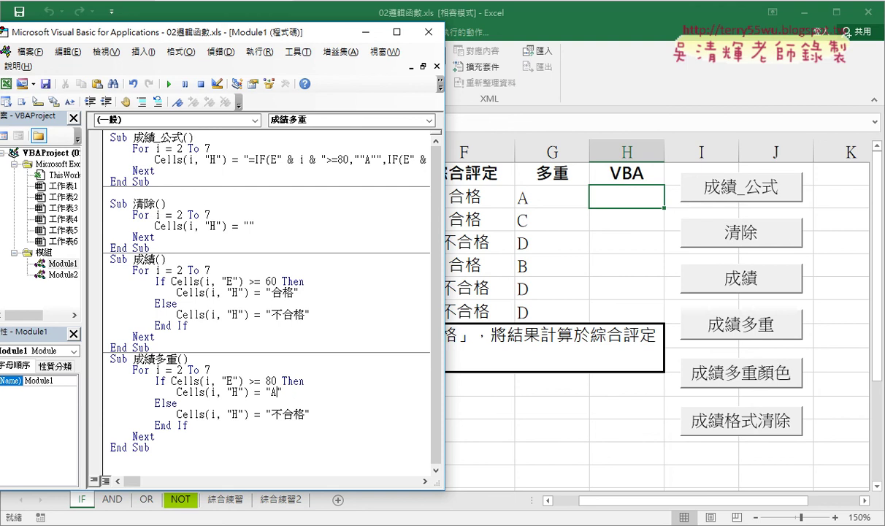
pyautogui.moveTo(271, 414); pyautogui.dragTo(308, 414)
pyautogui.write('D')
# Copy the If >= 80 line together with its "A" assignment line
pyautogui.moveTo(281, 392); pyautogui.dragTo(103, 380)
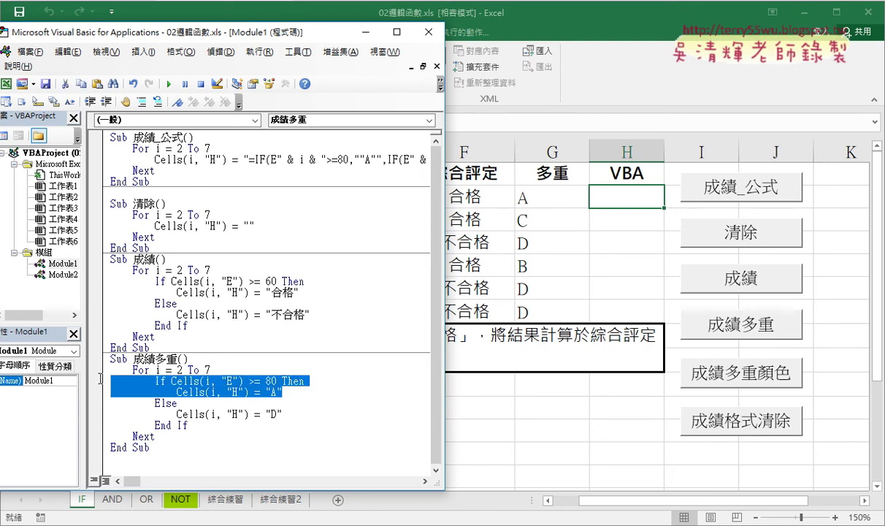
pyautogui.moveTo(282, 414); pyautogui.dragTo(95, 410)
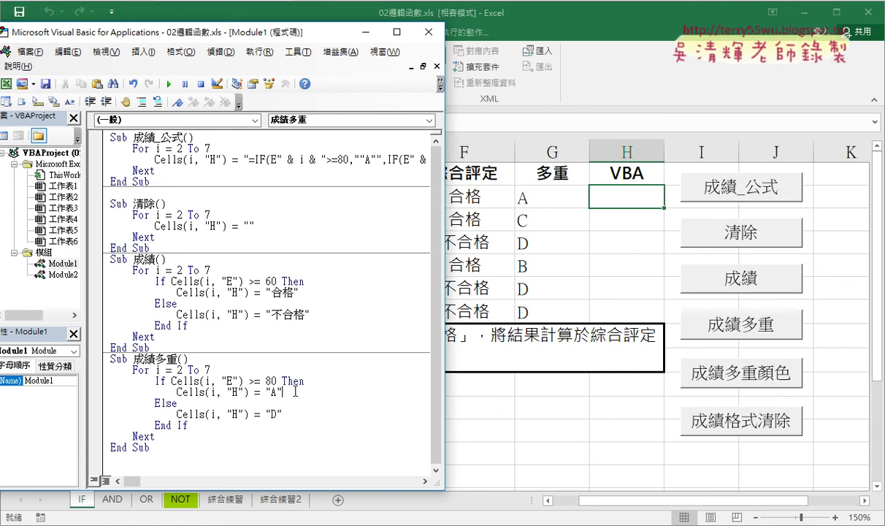
pyautogui.moveTo(282, 392); pyautogui.dragTo(227, 392)
pyautogui.keyDown('shift'); pyautogui.click(102, 381); pyautogui.keyUp('shift')
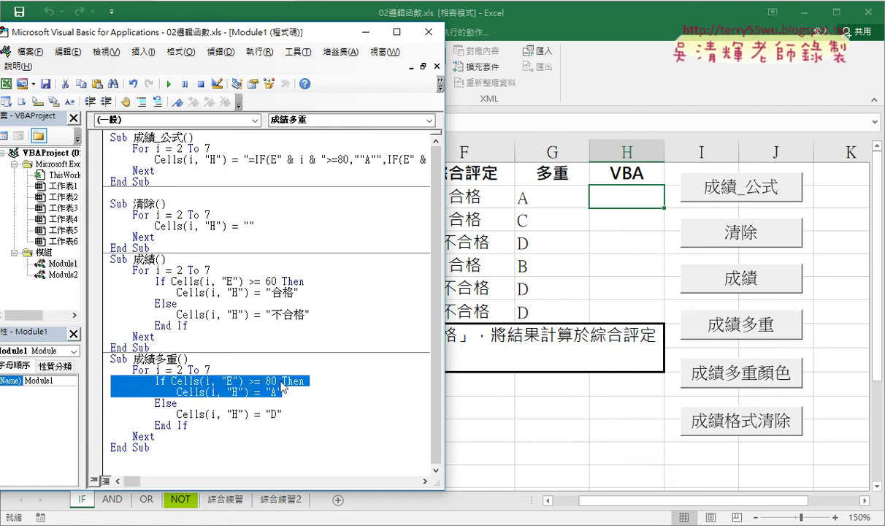
pyautogui.click(228, 390)
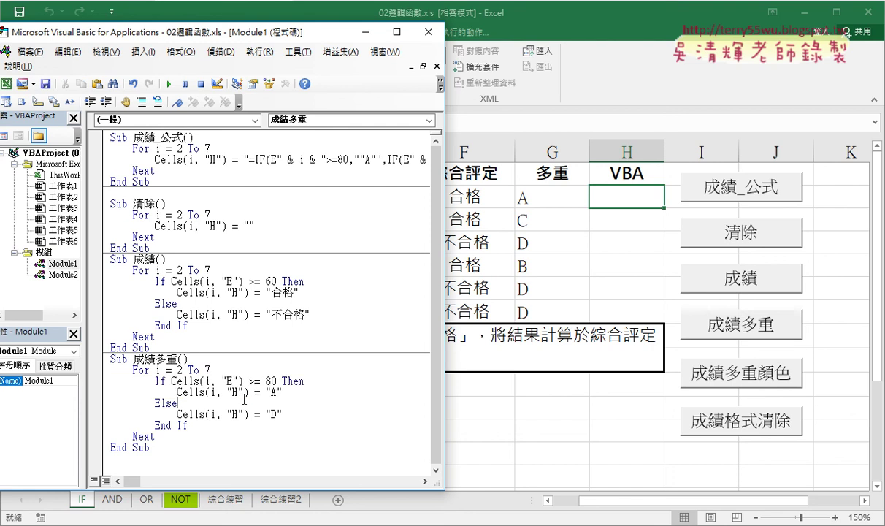
pyautogui.rightClick(228, 390)
pyautogui.click(197, 391)
pyautogui.moveTo(284, 391); pyautogui.dragTo(112, 385)
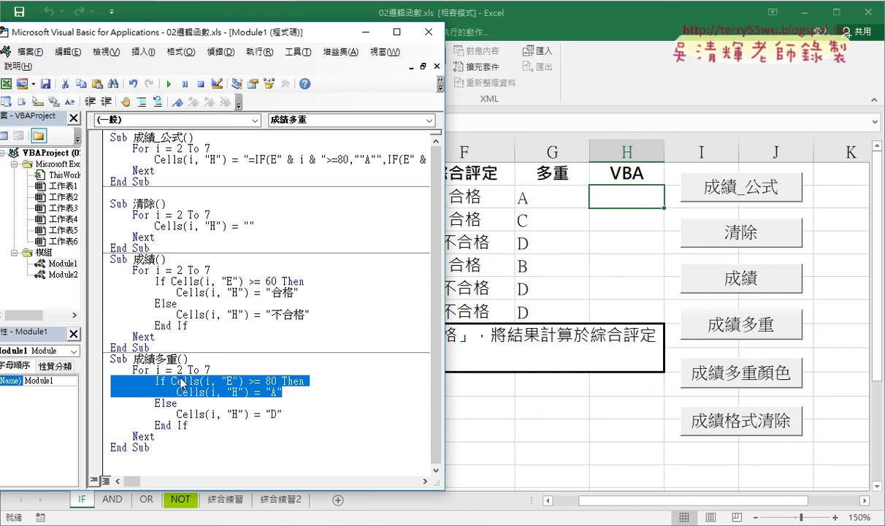
pyautogui.rightClick(217, 365)
pyautogui.click(288, 185)
# Paste the copied If and "A" lines below the A line, aligned with the first If
pyautogui.click(335, 391)
pyautogui.press('Return')
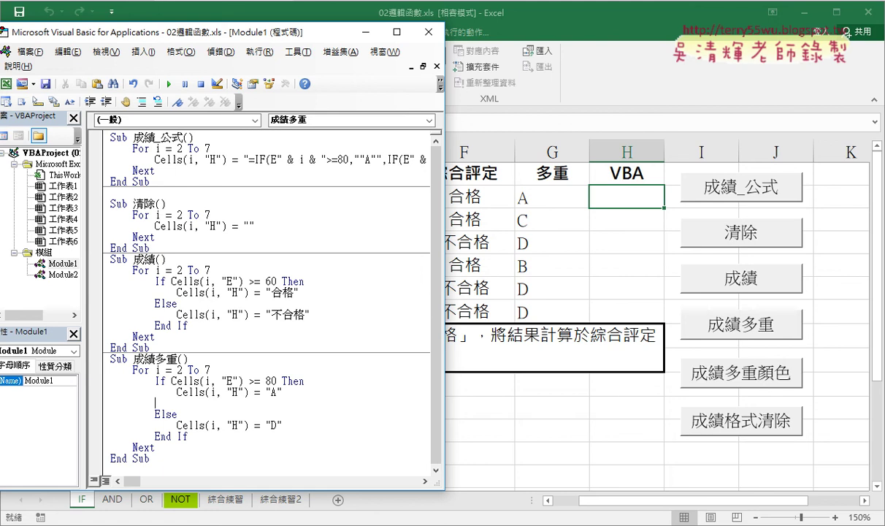
pyautogui.hotkey('ctrl', 'v')
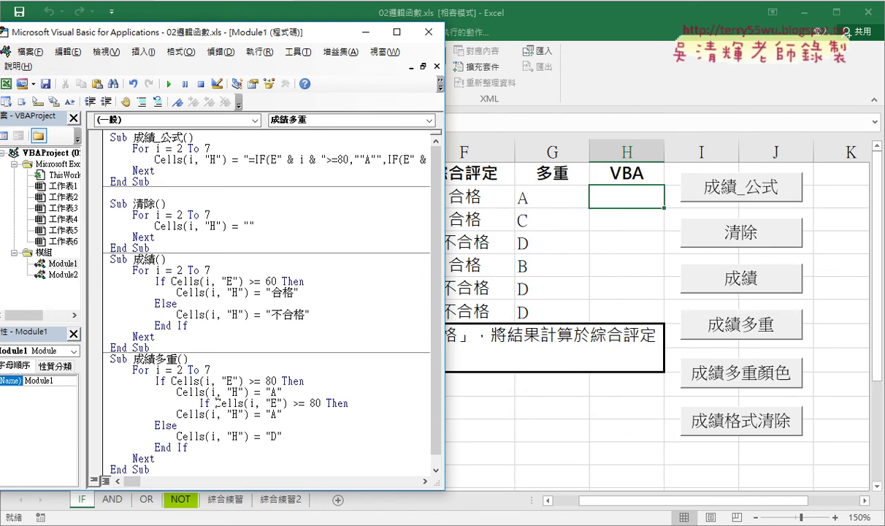
pyautogui.press('BackSpace')
pyautogui.press('BackSpace')
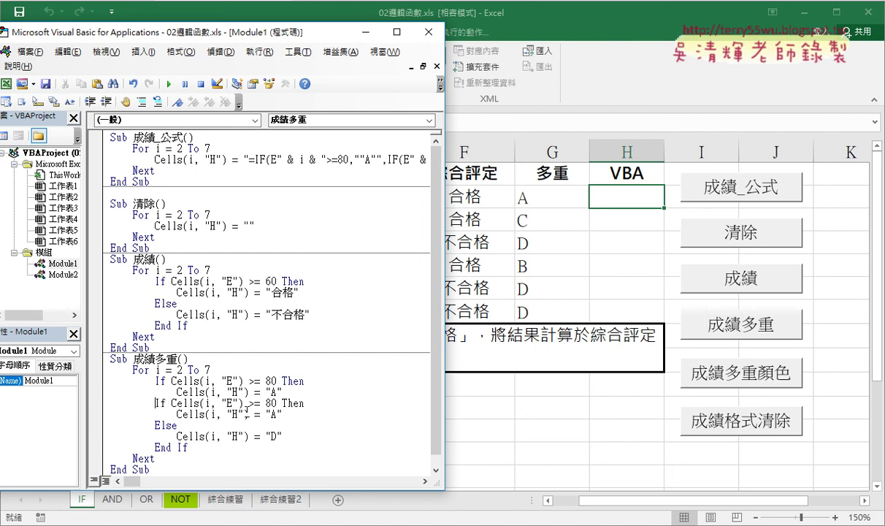
# Change the pasted branch's threshold to 70 and its result to "B"
pyautogui.click(270, 404)
pyautogui.press('BackSpace')
pyautogui.write('7')
pyautogui.doubleClick(275, 413)
pyautogui.write('B')
pyautogui.moveTo(283, 414)
pyautogui.mouseDown()
pyautogui.moveTo(117, 413)
pyautogui.moveTo(102, 400)
pyautogui.mouseUp()
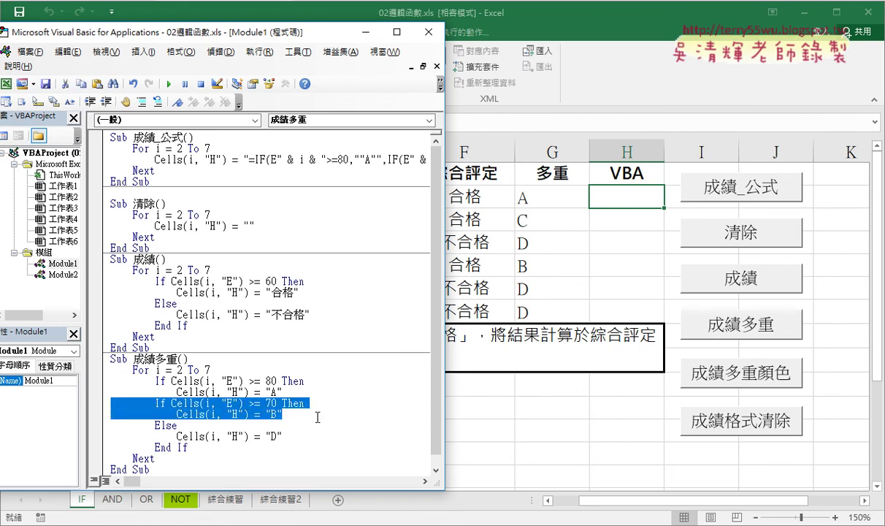
pyautogui.doubleClick(160, 381)
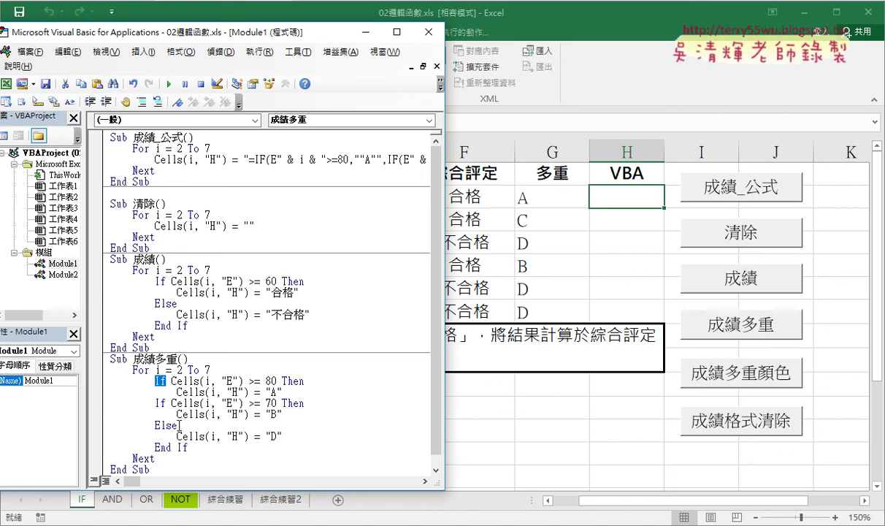
# Copy the ElseIf >= 70 branch and paste it on a new line below the "B" line
pyautogui.moveTo(177, 425)
pyautogui.mouseDown()
pyautogui.moveTo(154, 425)
pyautogui.moveTo(156, 403)
pyautogui.mouseUp()
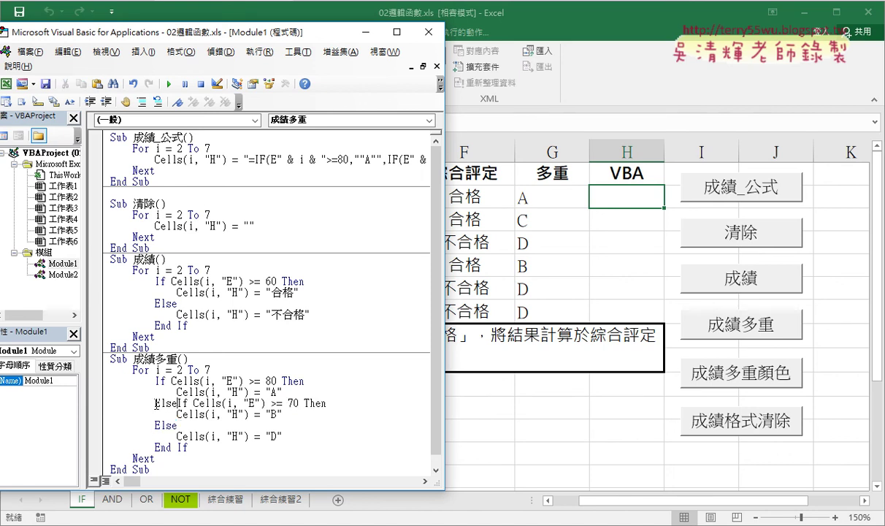
pyautogui.moveTo(296, 414); pyautogui.dragTo(102, 403)
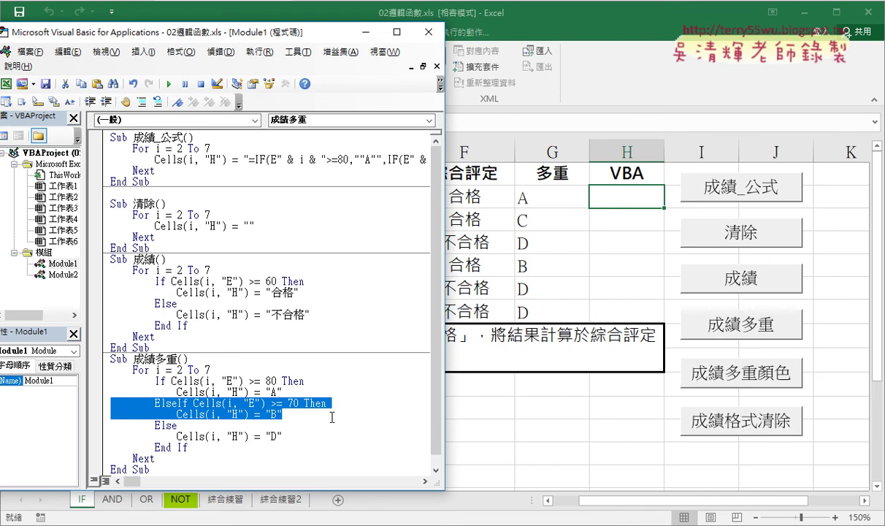
pyautogui.moveTo(332, 415); pyautogui.dragTo(110, 402)
pyautogui.rightClick(203, 404)
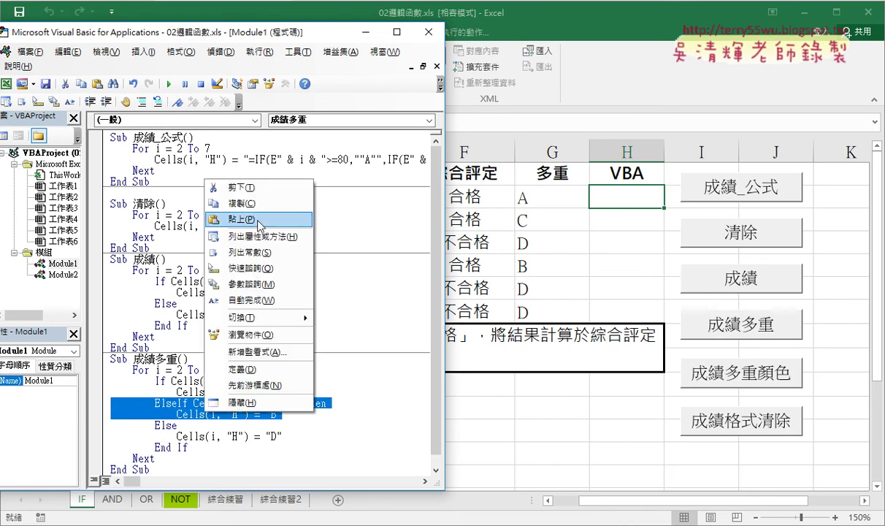
pyautogui.press('Escape')
pyautogui.click(282, 415)
pyautogui.press('Return')
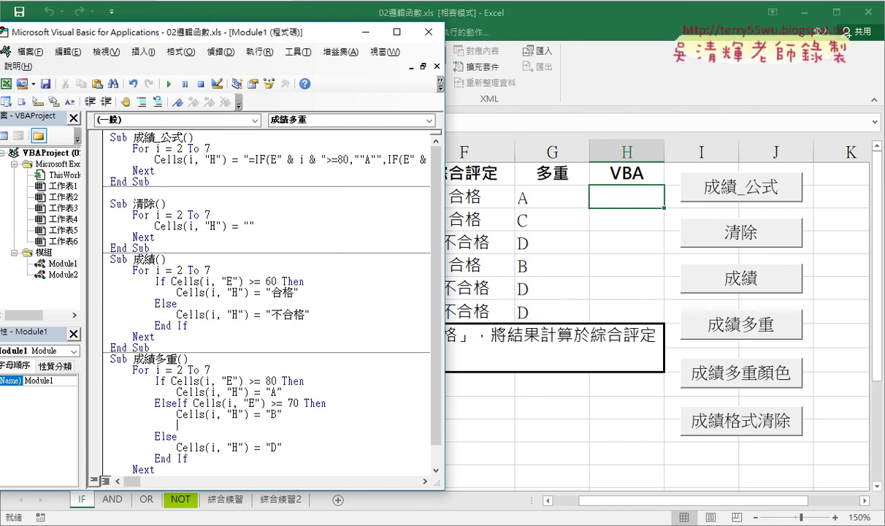
pyautogui.press('BackSpace')
pyautogui.press('BackSpace')
pyautogui.press('BackSpace')
pyautogui.hotkey('ctrl', 'v')
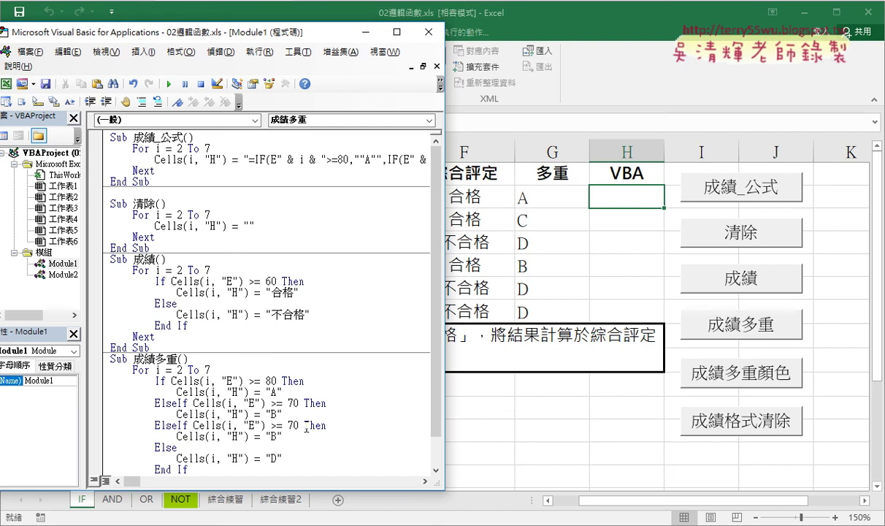
# Edit the pasted branch to ElseIf >= 60 returning "C"
pyautogui.moveTo(287, 425); pyautogui.dragTo(292, 425)
pyautogui.write('6')
pyautogui.moveTo(276, 436); pyautogui.dragTo(270, 436)
pyautogui.write('C')
pyautogui.click(262, 413)
pyautogui.moveTo(282, 436); pyautogui.dragTo(72, 408)
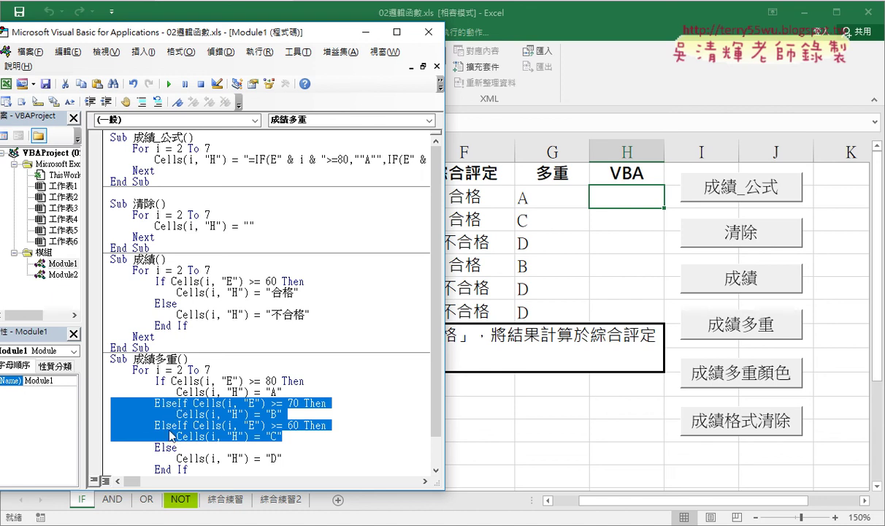
pyautogui.doubleClick(158, 380)
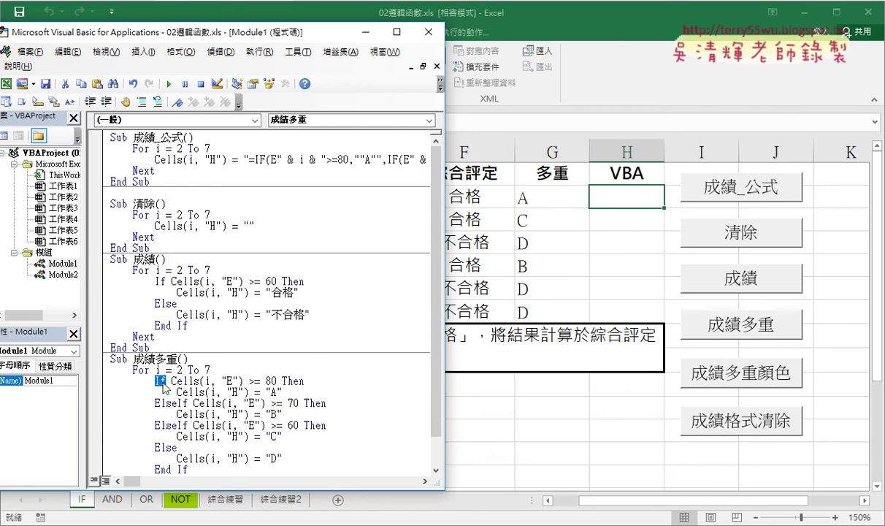
pyautogui.moveTo(160, 403)
pyautogui.mouseDown()
pyautogui.moveTo(182, 403)
pyautogui.moveTo(143, 425)
pyautogui.mouseUp()
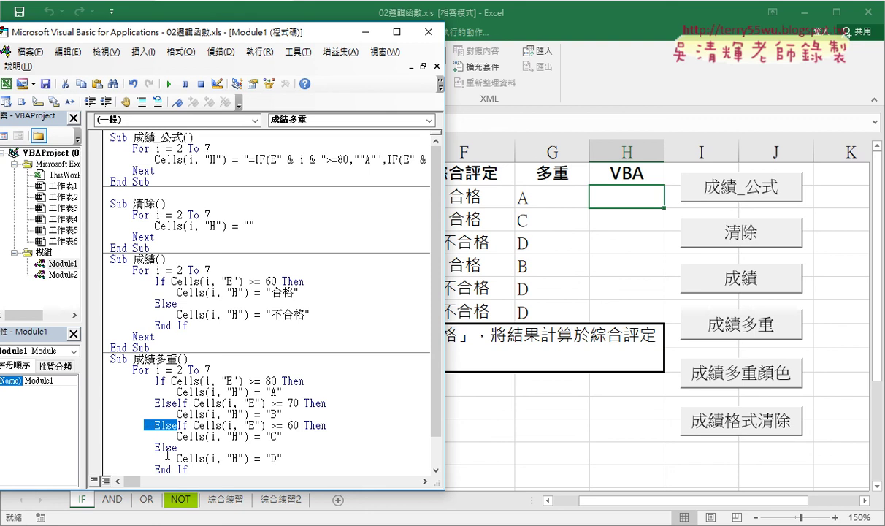
pyautogui.moveTo(177, 447); pyautogui.dragTo(155, 446)
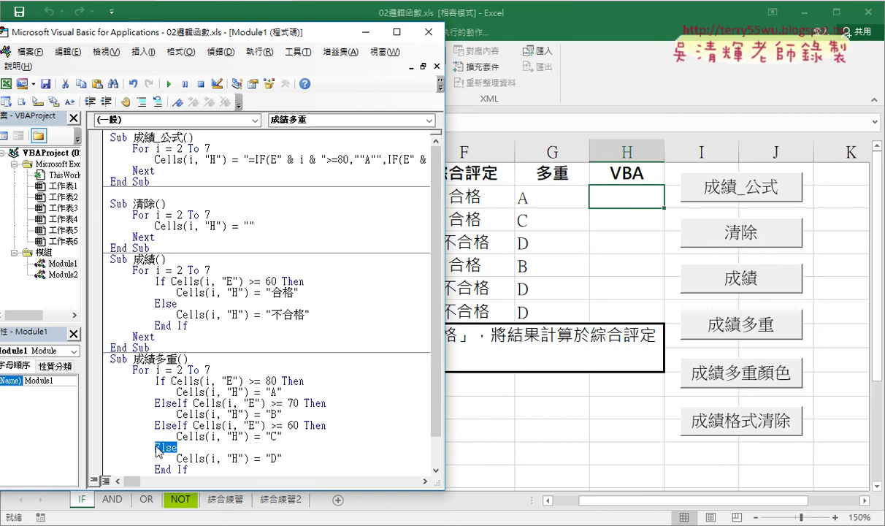
pyautogui.scroll(-1, 223, 263)
pyautogui.click(233, 392)
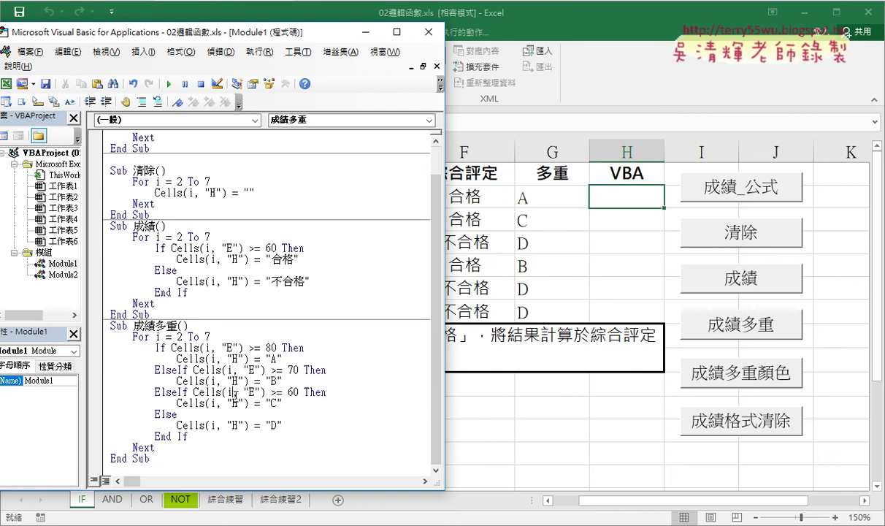
pyautogui.moveTo(132, 336); pyautogui.dragTo(211, 336)
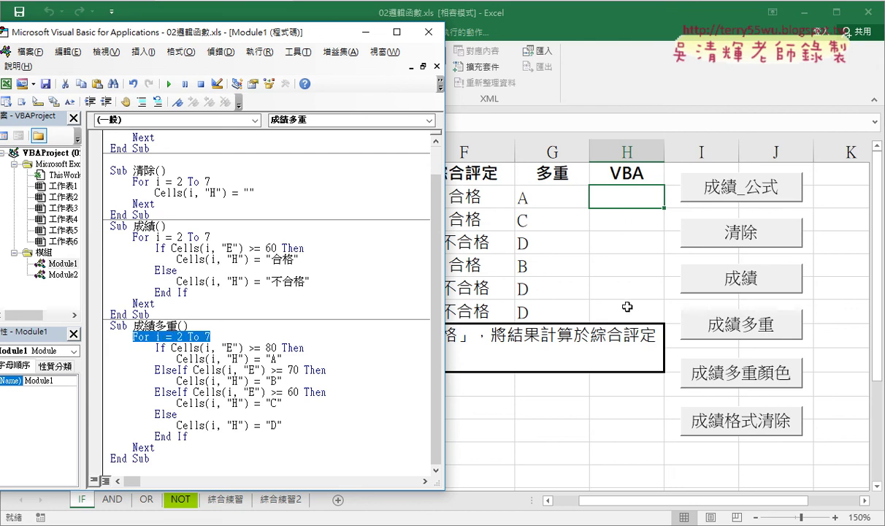
pyautogui.click(245, 381)
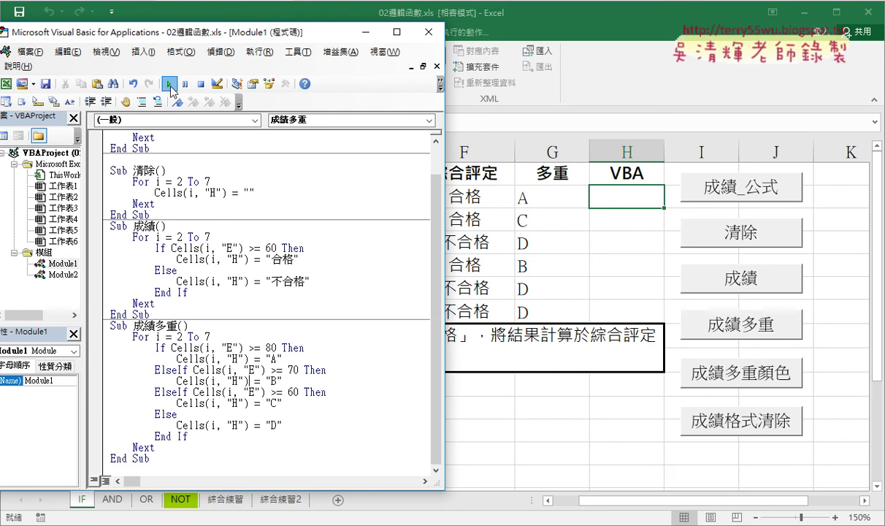
# Run 成績多重, then use the 成績_公式 and 成績多重 buttons to fill column H with grades A, C, D, B, D, D
pyautogui.click(170, 85)
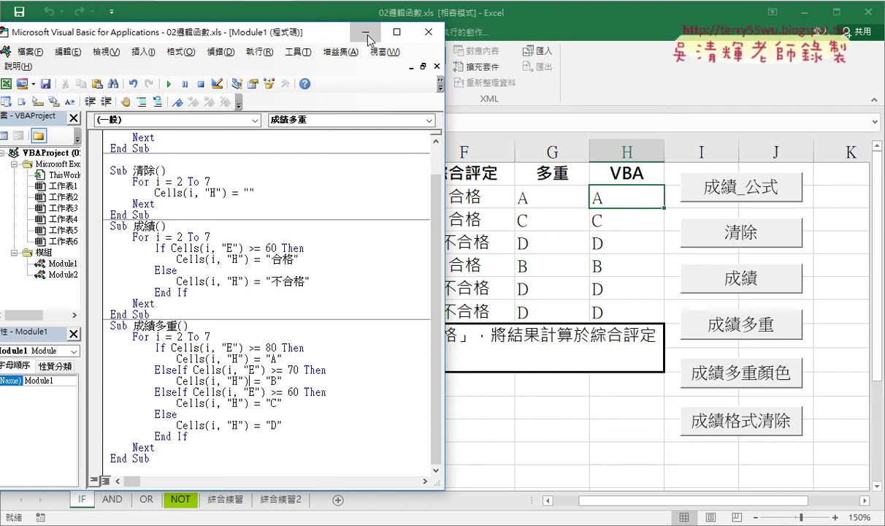
pyautogui.click(366, 35)
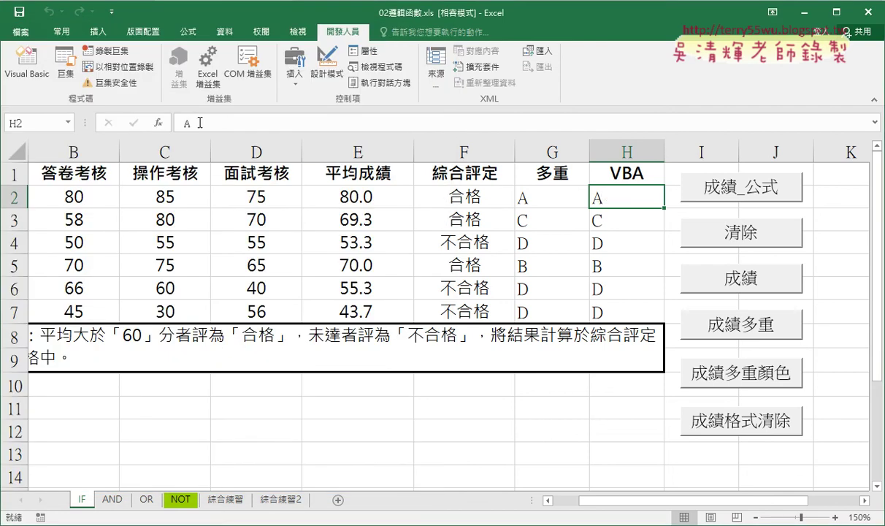
pyautogui.click(518, 193)
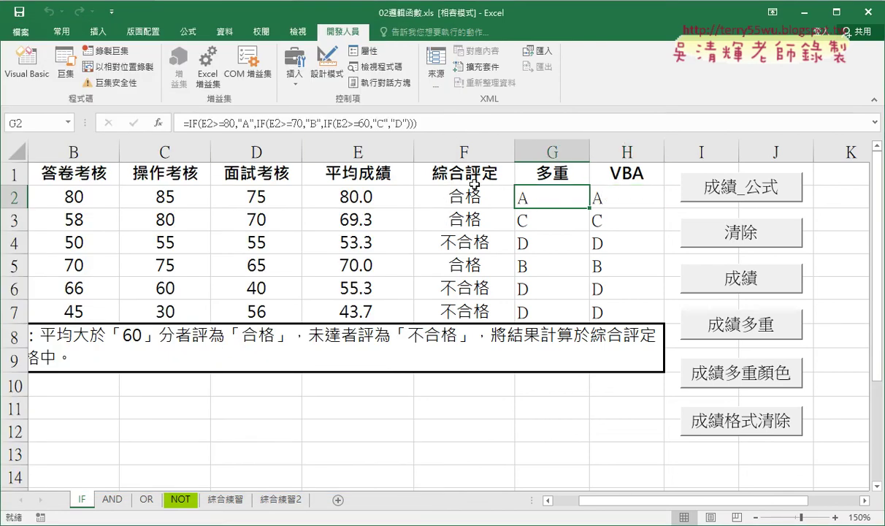
pyautogui.click(652, 198)
pyautogui.click(732, 191)
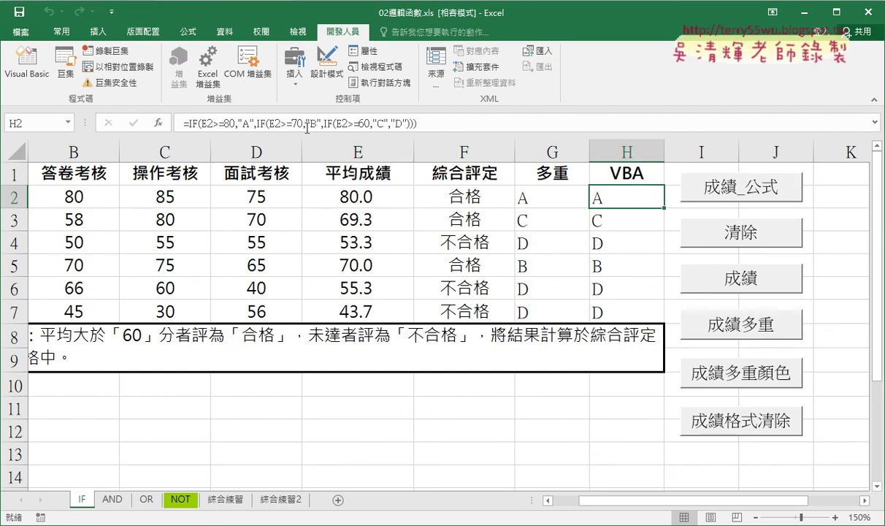
pyautogui.click(705, 314)
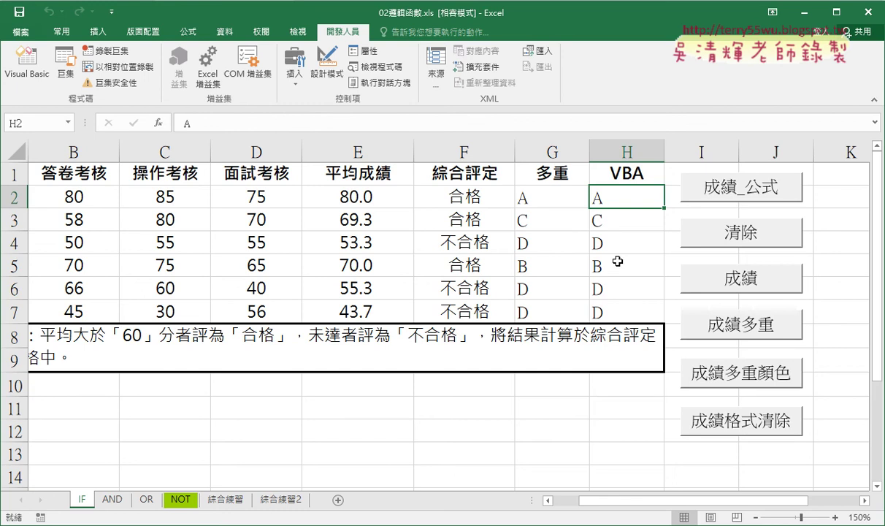
# Reopen the Visual Basic editor and select the 成績 and 成績多重 macro code
pyautogui.click(9, 61)
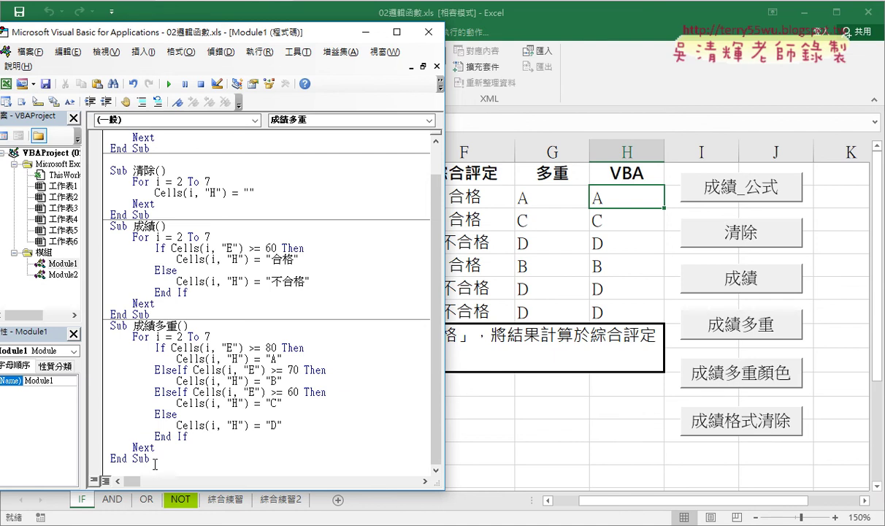
pyautogui.moveTo(153, 458); pyautogui.dragTo(85, 214)
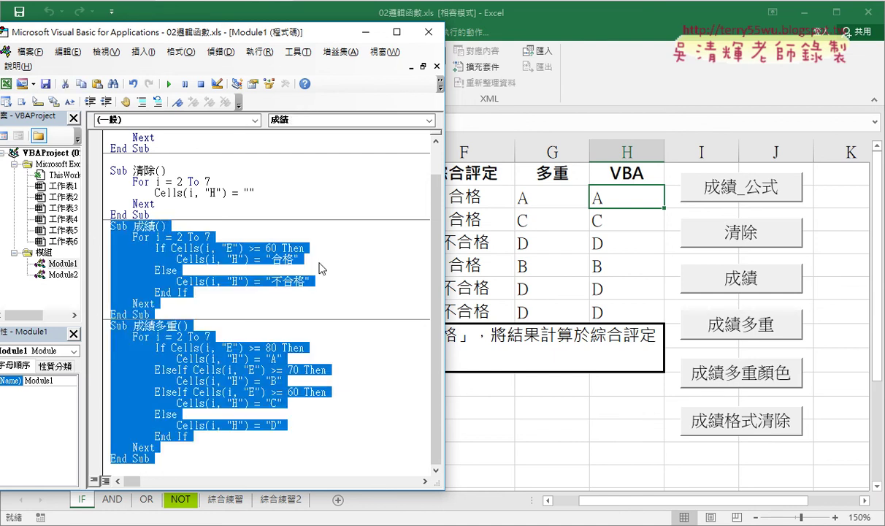